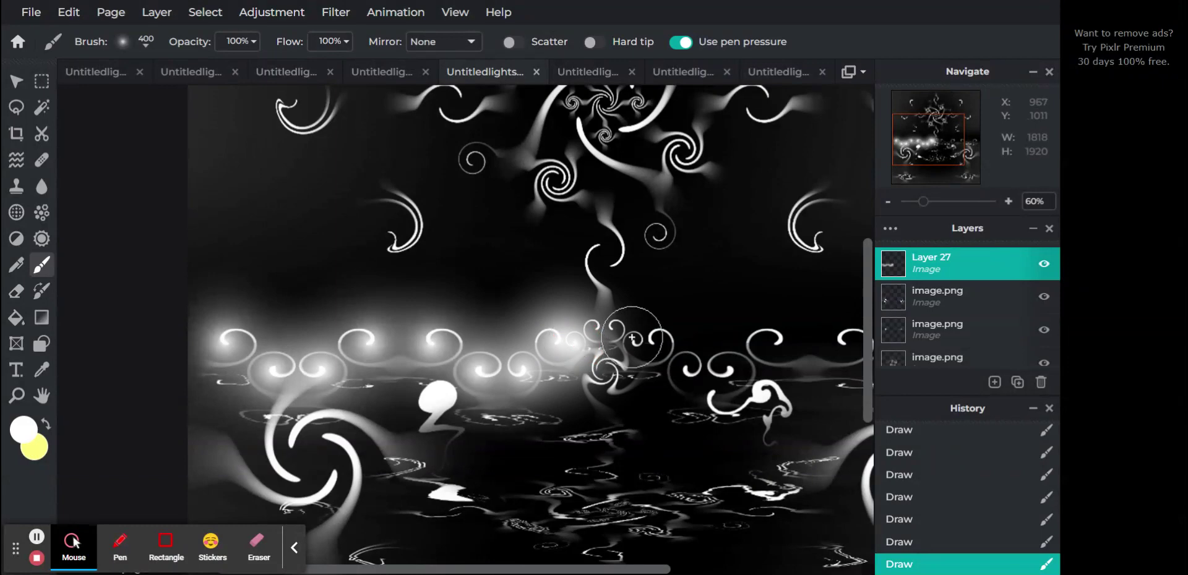
# Brush soft white glow on Layer 27 over the central swirl cluster and the two low curls just right of it.
pyautogui.click(595, 328)
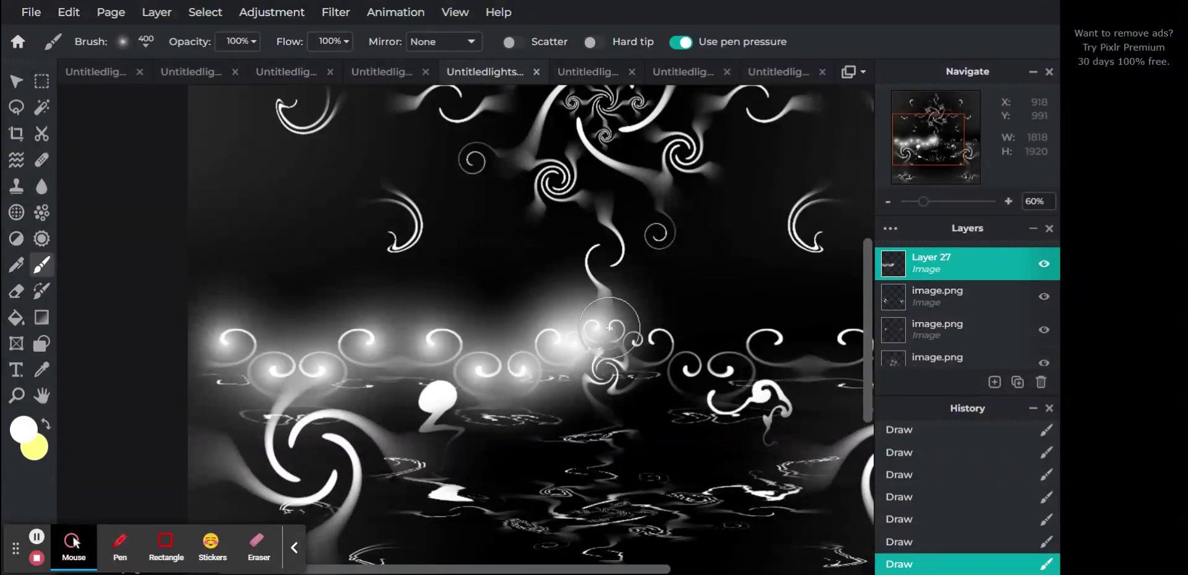
pyautogui.moveTo(610, 328)
pyautogui.mouseDown()
pyautogui.moveTo(642, 346)
pyautogui.moveTo(651, 338)
pyautogui.moveTo(684, 371)
pyautogui.mouseUp()
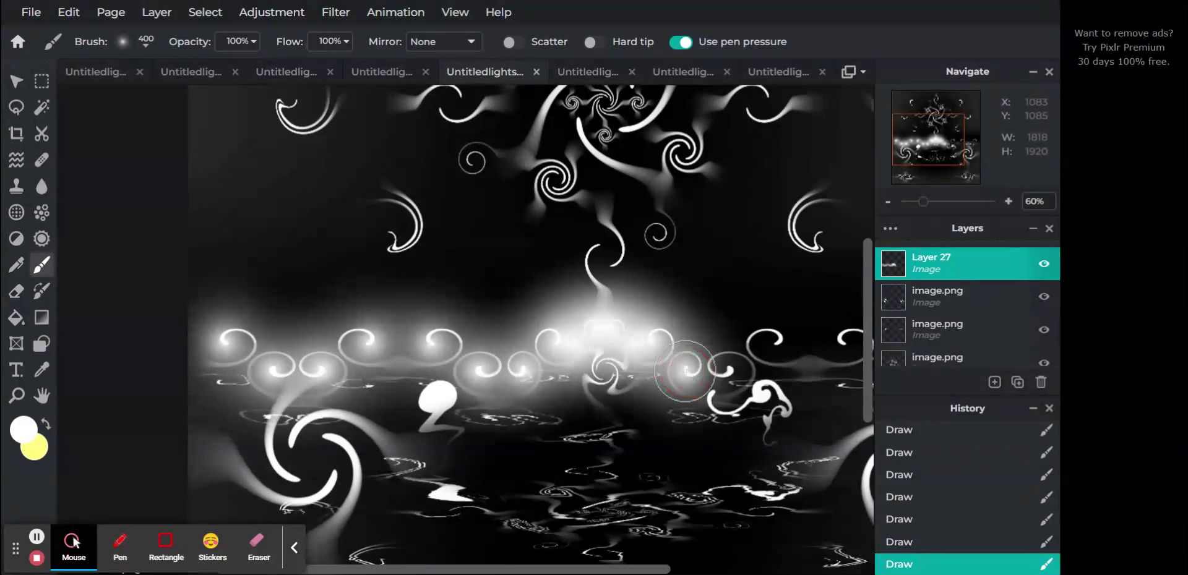
pyautogui.click(729, 365)
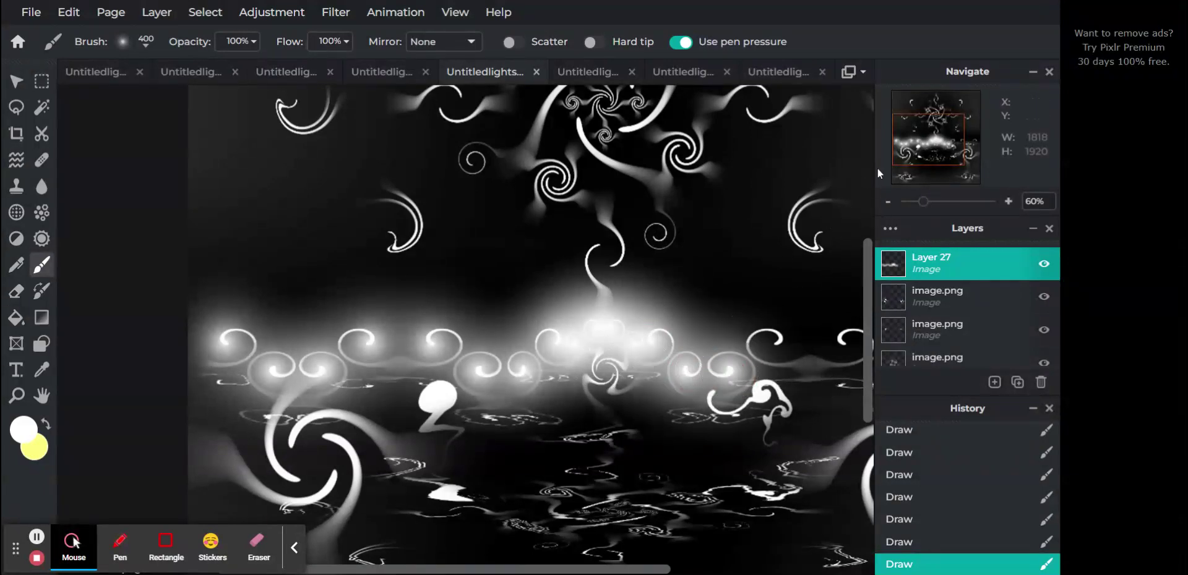
# Dab white glow with the soft brush onto the remaining curls of the horizon border at the artwork's right side.
pyautogui.moveTo(934, 128); pyautogui.dragTo(949, 131)
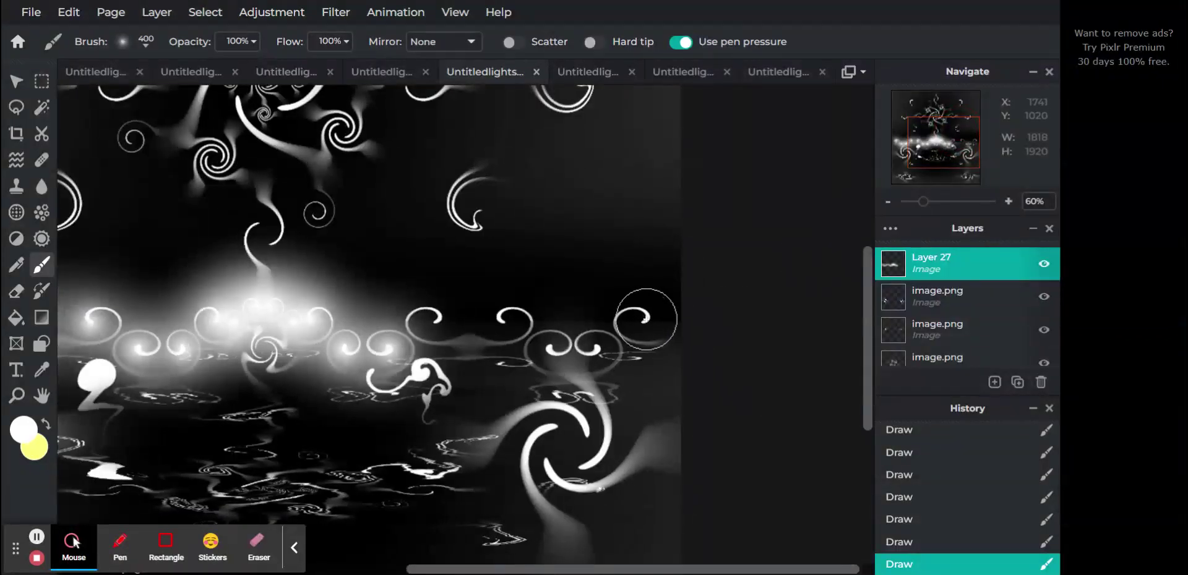
pyautogui.click(645, 319)
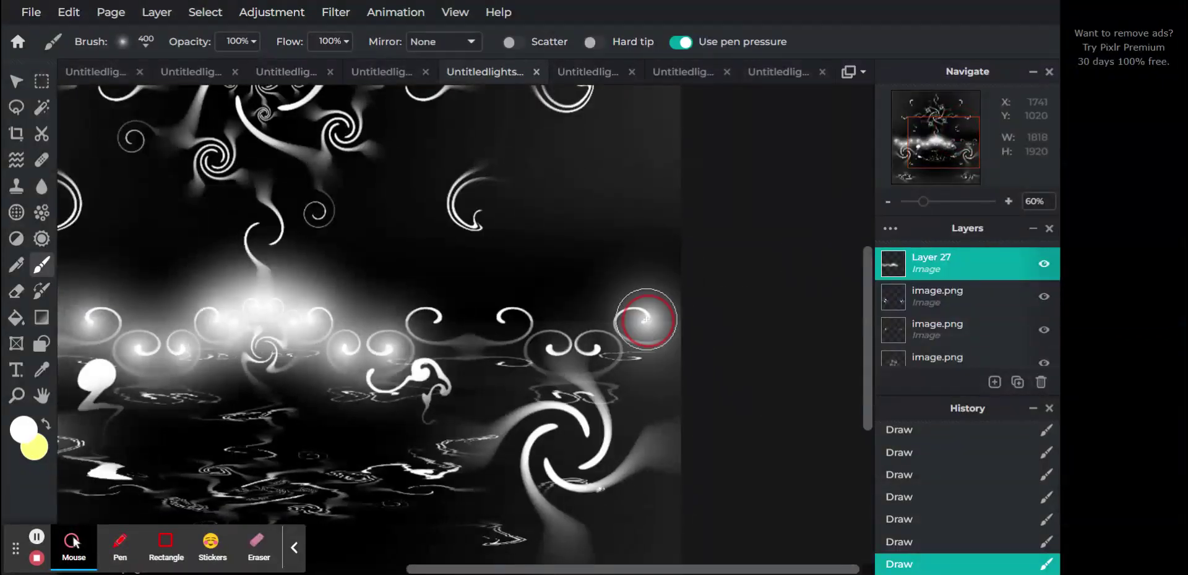
pyautogui.click(596, 349)
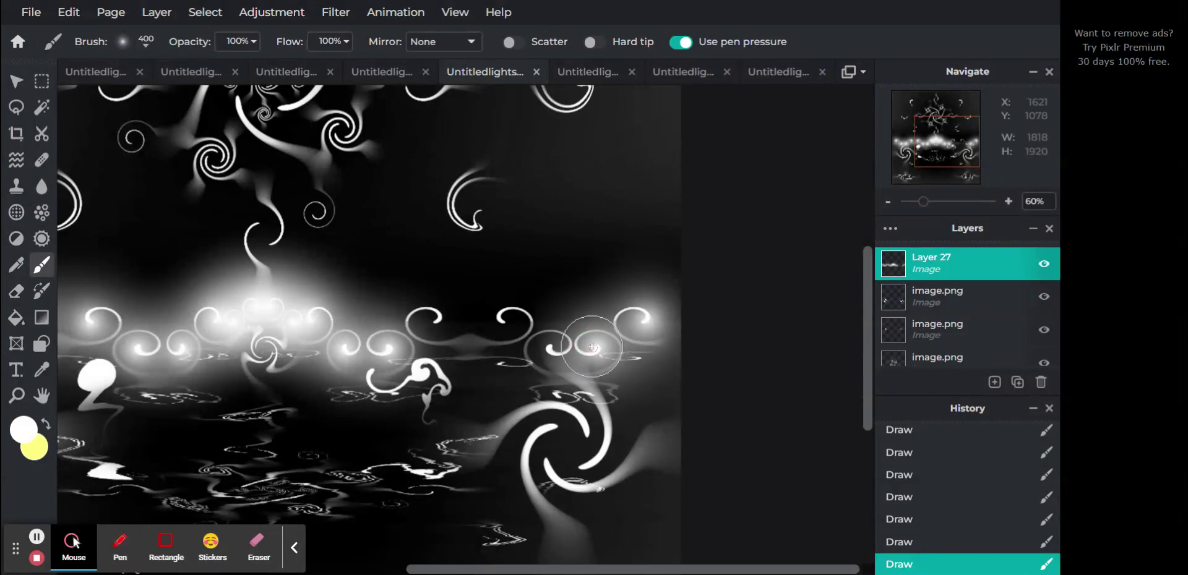
pyautogui.click(545, 348)
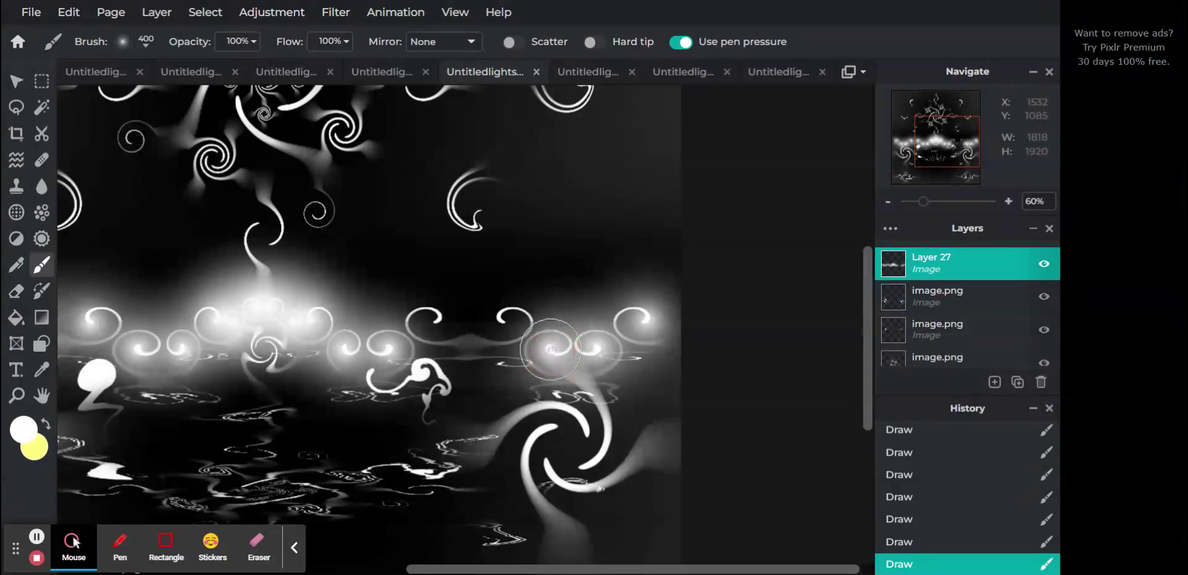
pyautogui.click(499, 318)
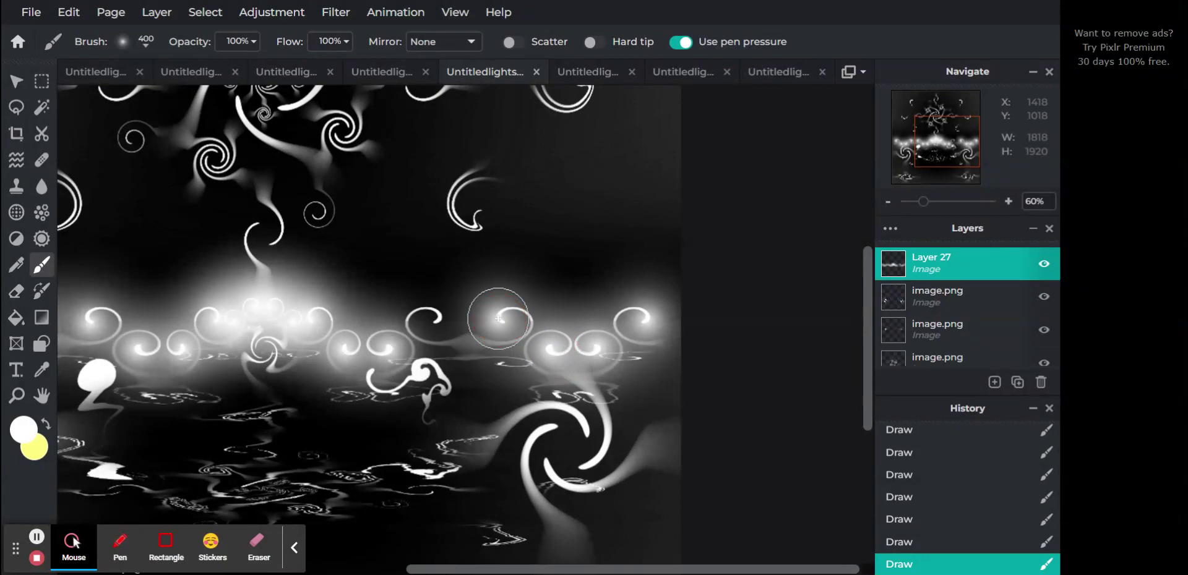
pyautogui.click(437, 319)
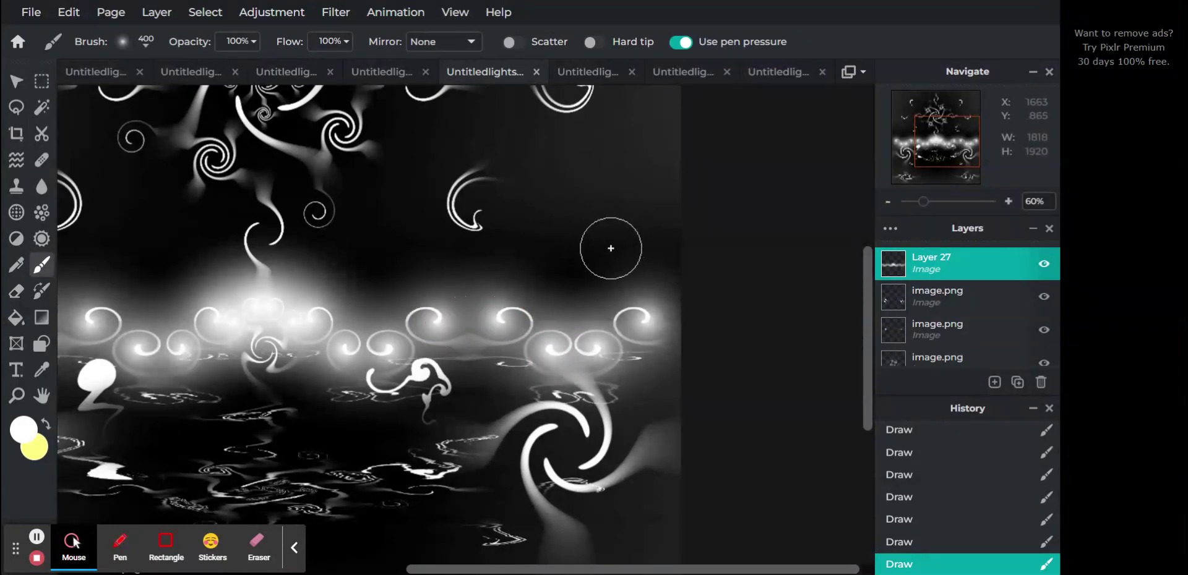
# Try the Lighten and Overlay blend modes on Layer 27 and duplicate the layer twice.
pyautogui.moveTo(924, 201); pyautogui.dragTo(917, 207)
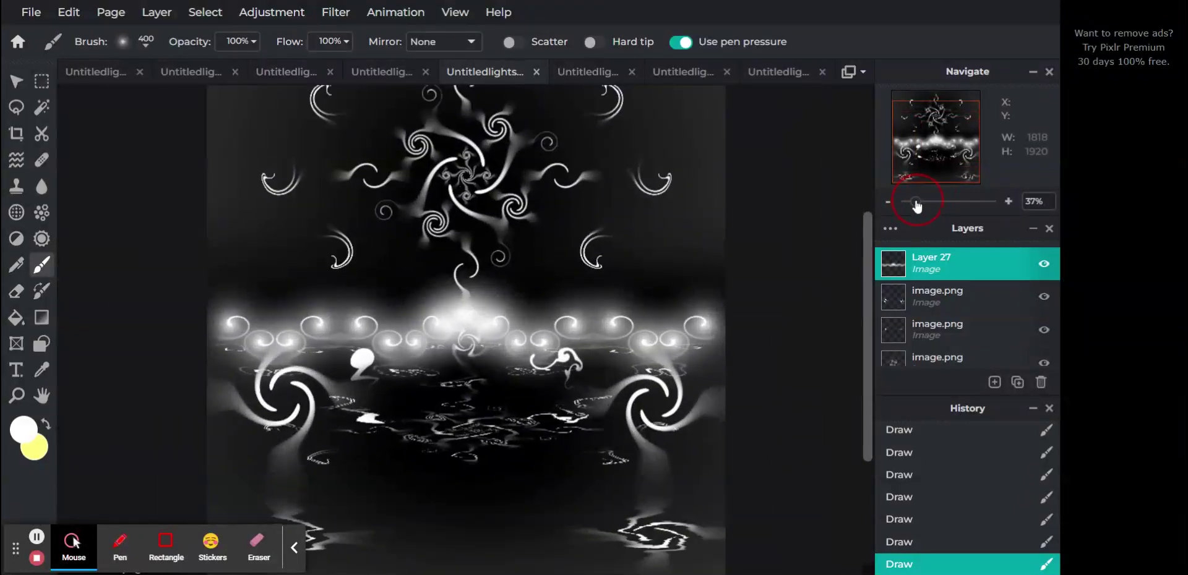
pyautogui.click(915, 255)
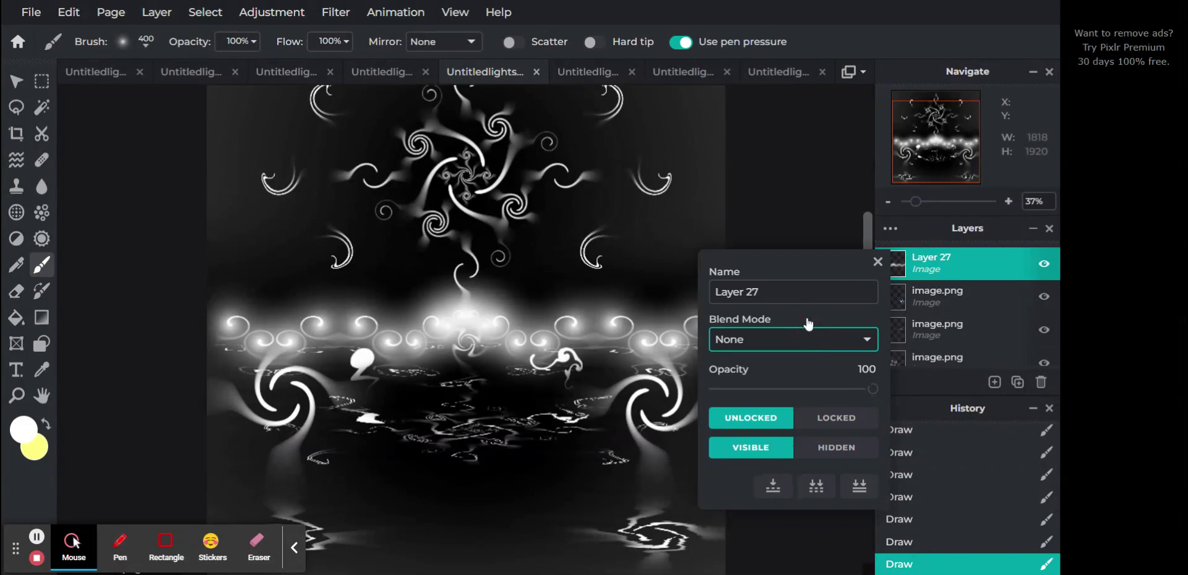
pyautogui.click(802, 161)
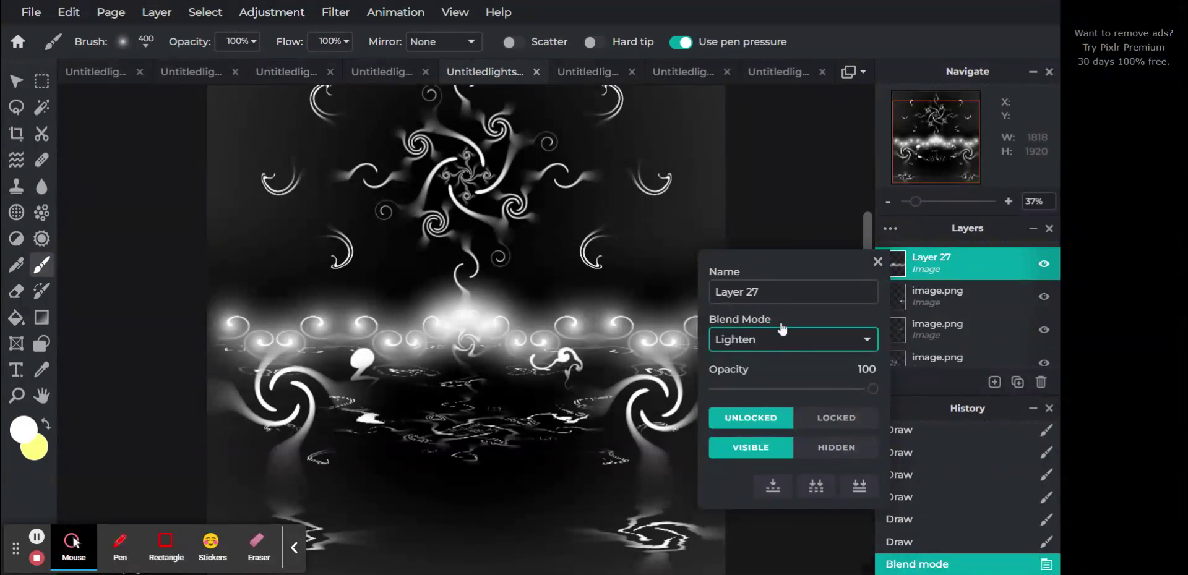
pyautogui.click(769, 127)
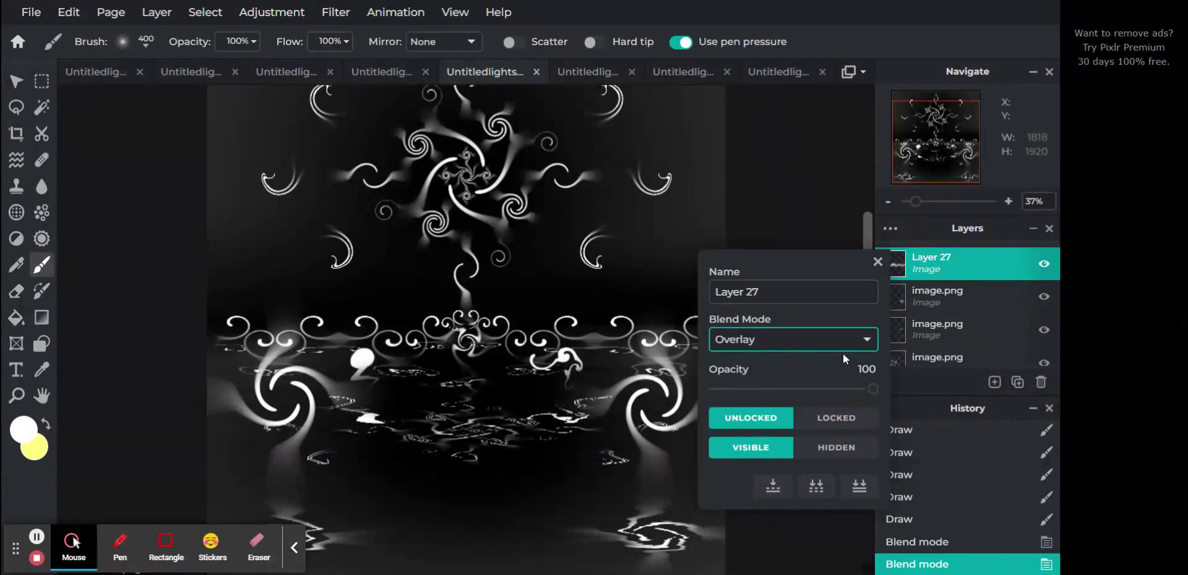
pyautogui.click(878, 261)
pyautogui.click(1017, 382)
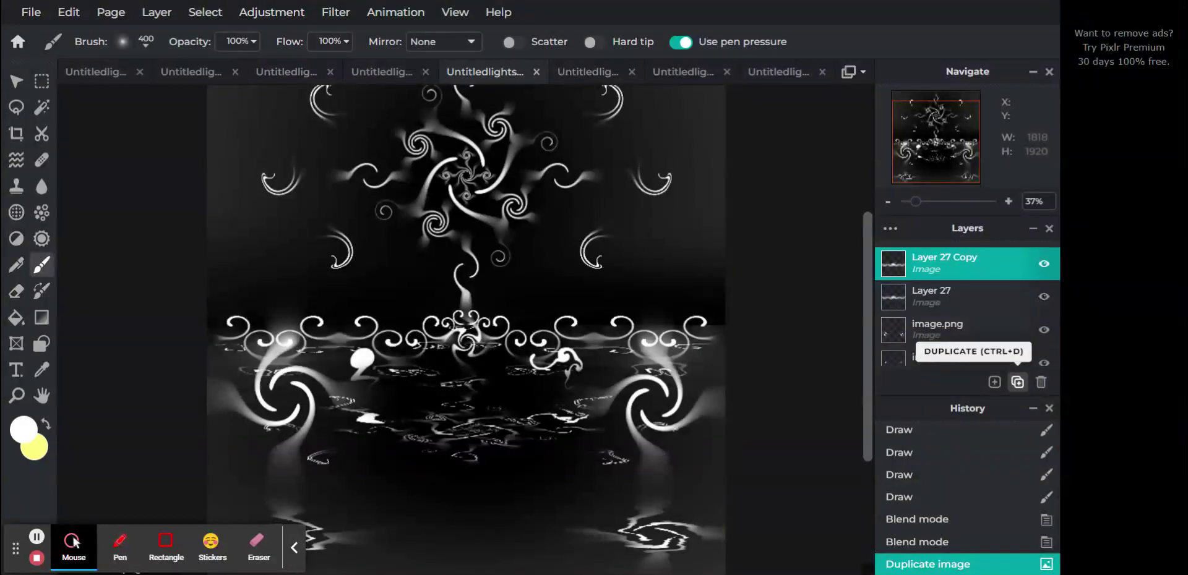
pyautogui.click(1016, 384)
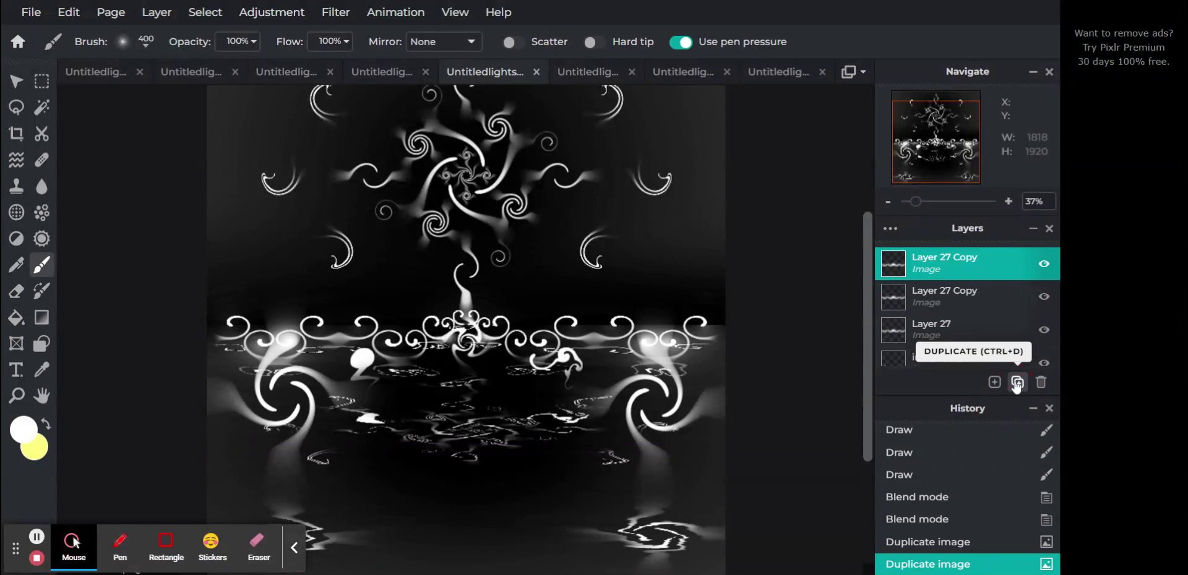
# Undo the Layer 27 duplicates and blend mode changes, back to the last brush stroke.
pyautogui.click(972, 522)
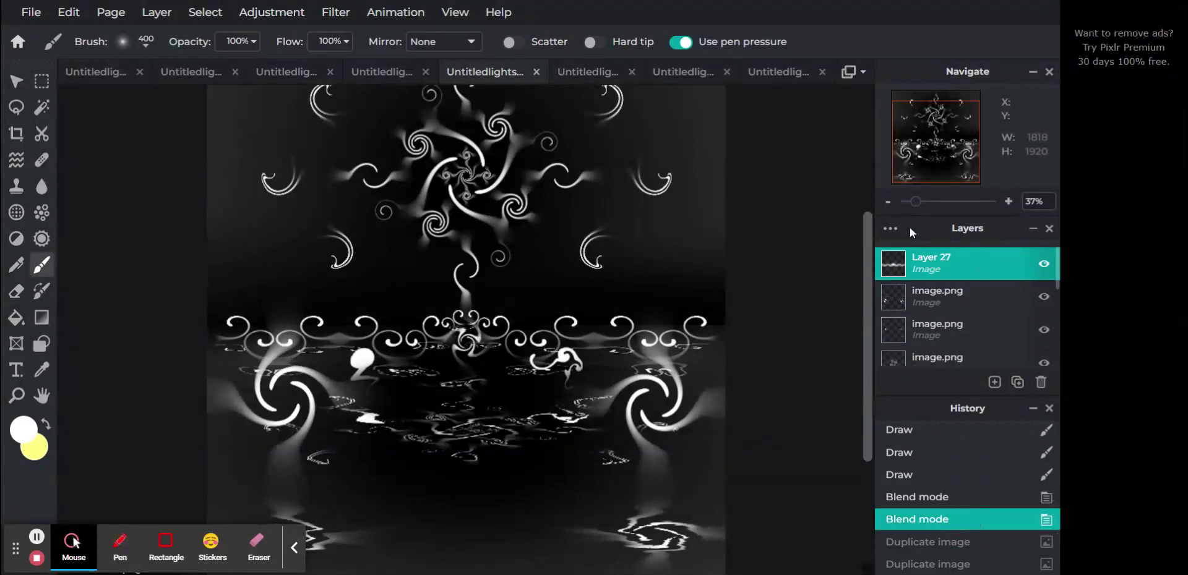
pyautogui.click(939, 498)
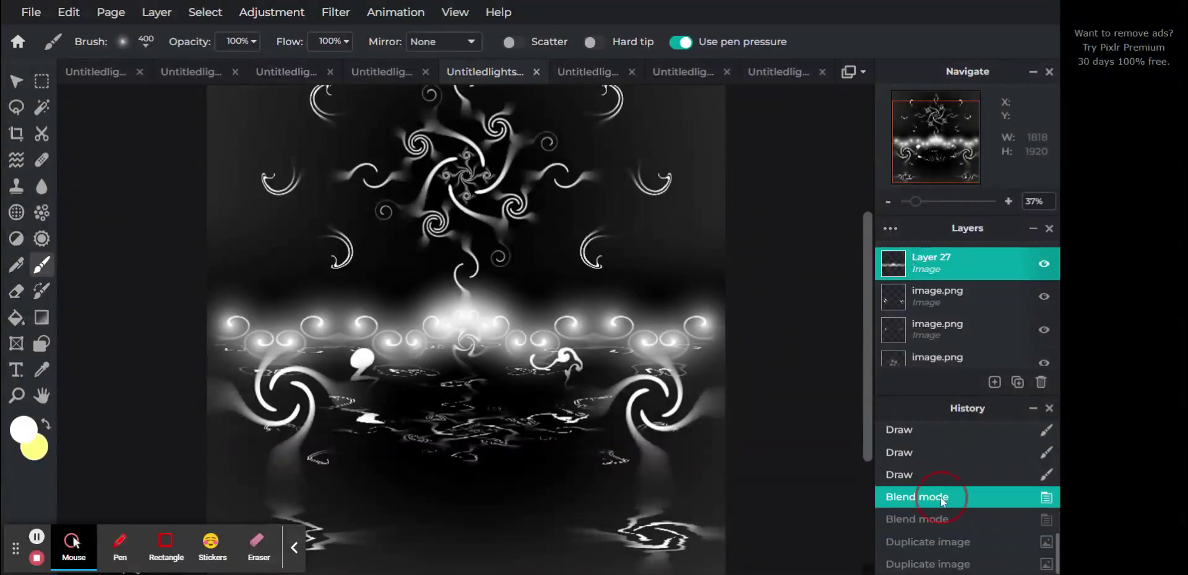
pyautogui.click(944, 480)
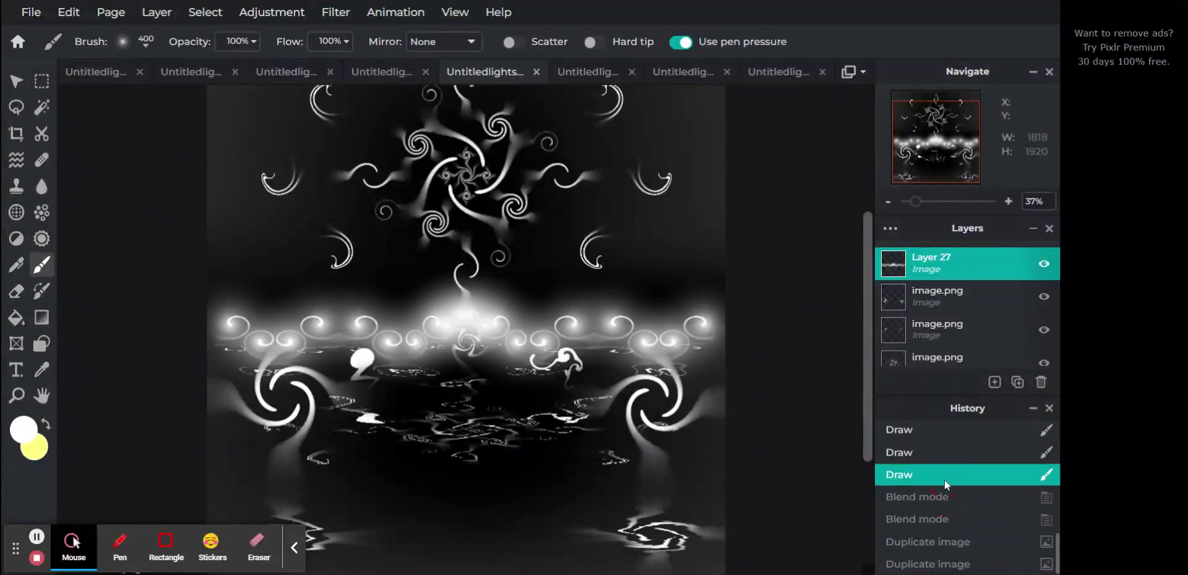
pyautogui.click(928, 264)
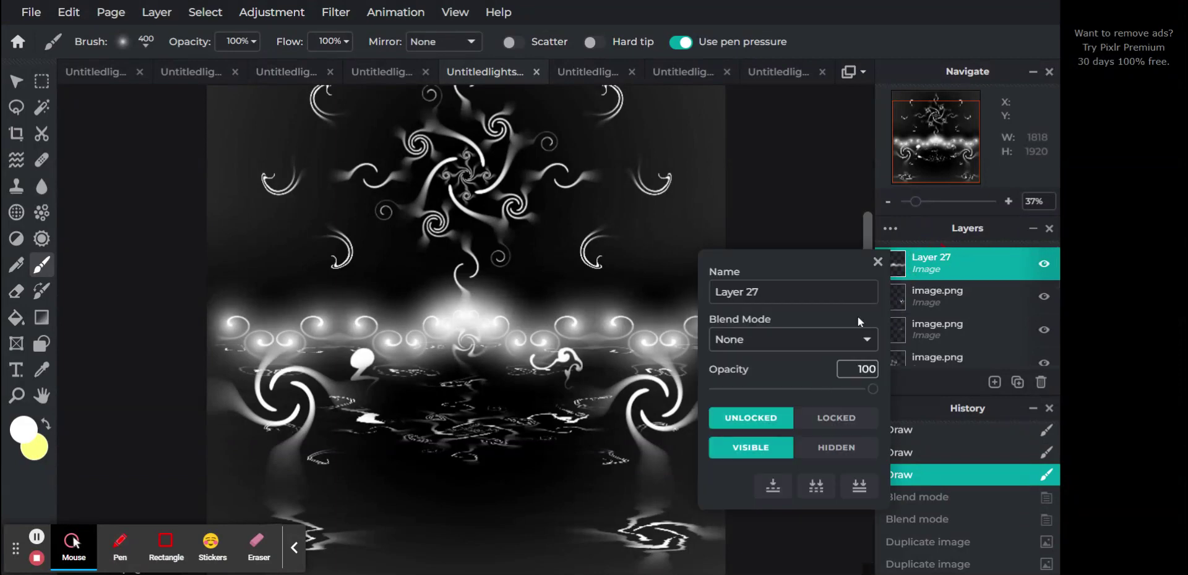
pyautogui.click(877, 261)
# Fade the white horizon glow on Layer 27 using the Eraser at 30% opacity.
pyautogui.moveTo(915, 202); pyautogui.dragTo(914, 211)
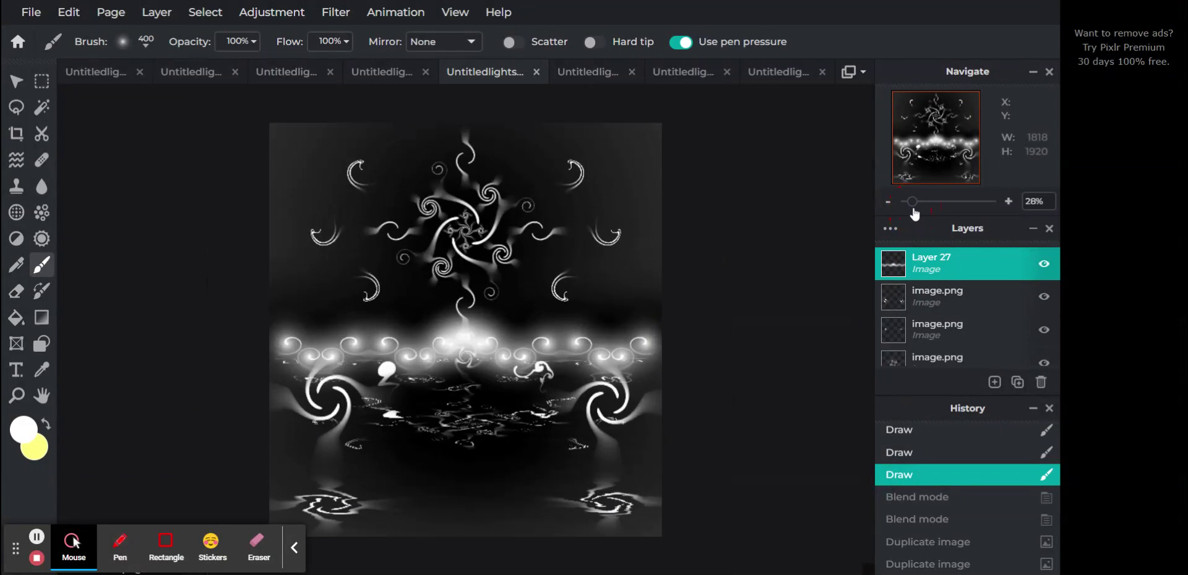
pyautogui.click(20, 297)
pyautogui.click(220, 41)
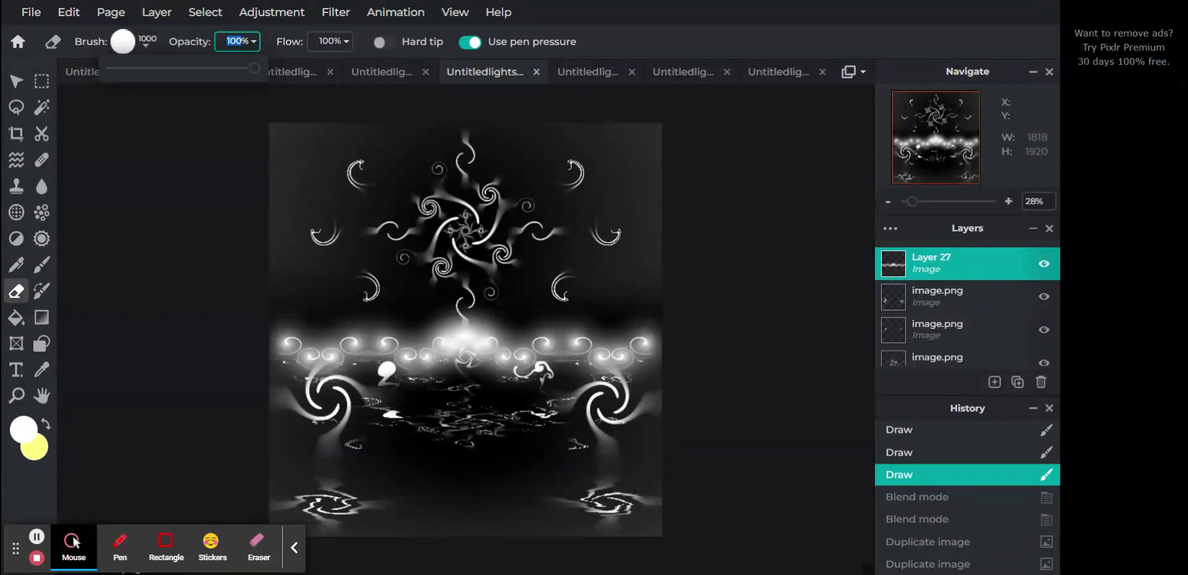
pyautogui.write('30')
pyautogui.press('Return')
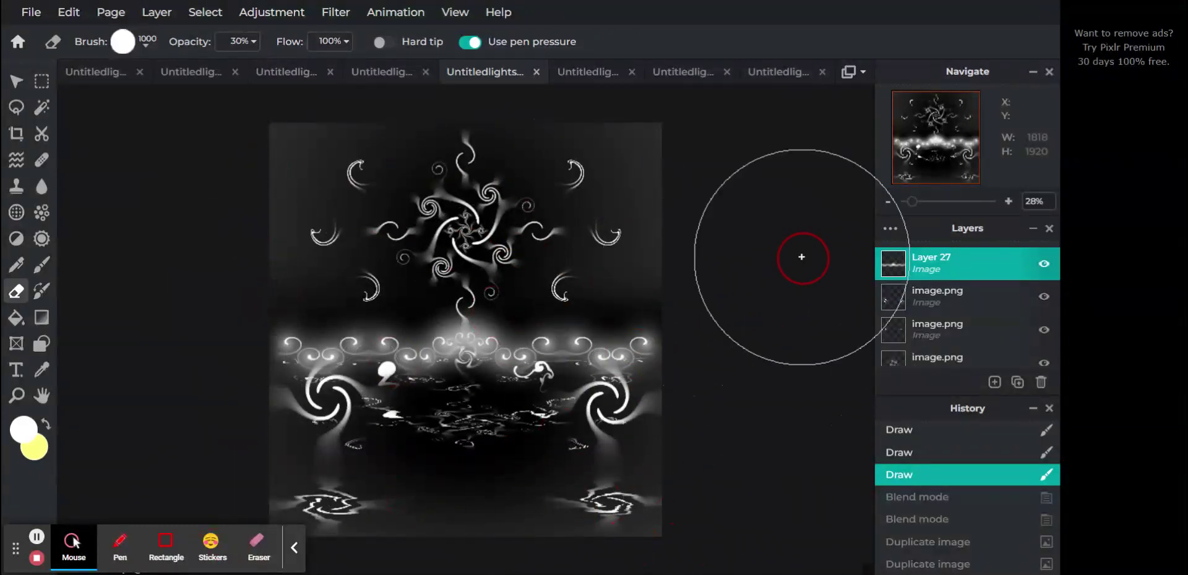
pyautogui.click(802, 256)
# Lower the Eraser opacity to 10% and make a further light erasing stroke on Layer 27.
pyautogui.click(235, 41)
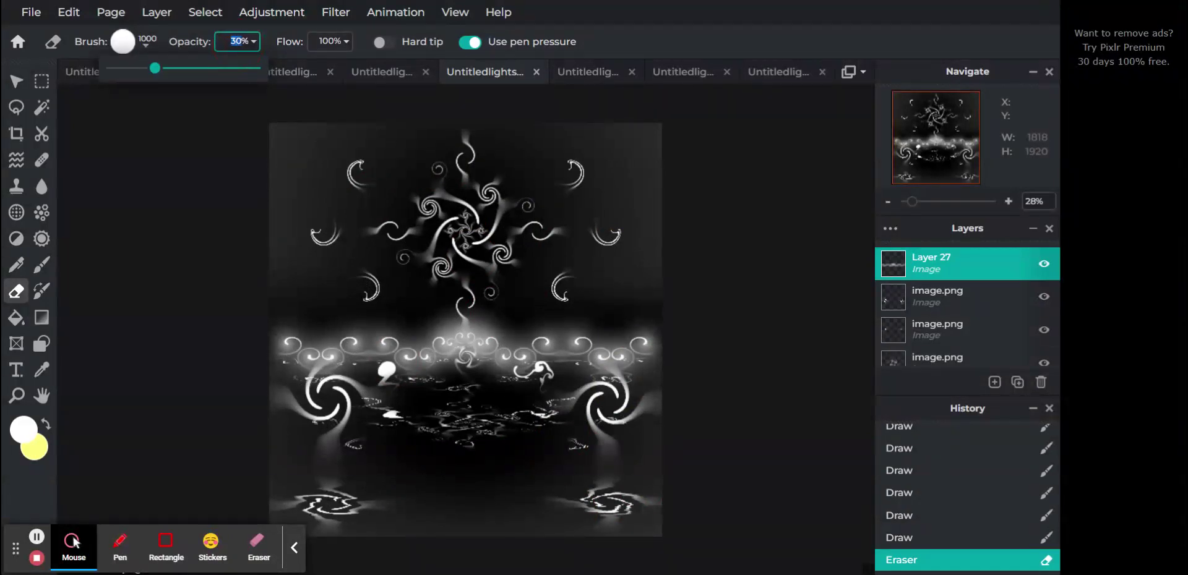
pyautogui.write('10')
pyautogui.press('Return')
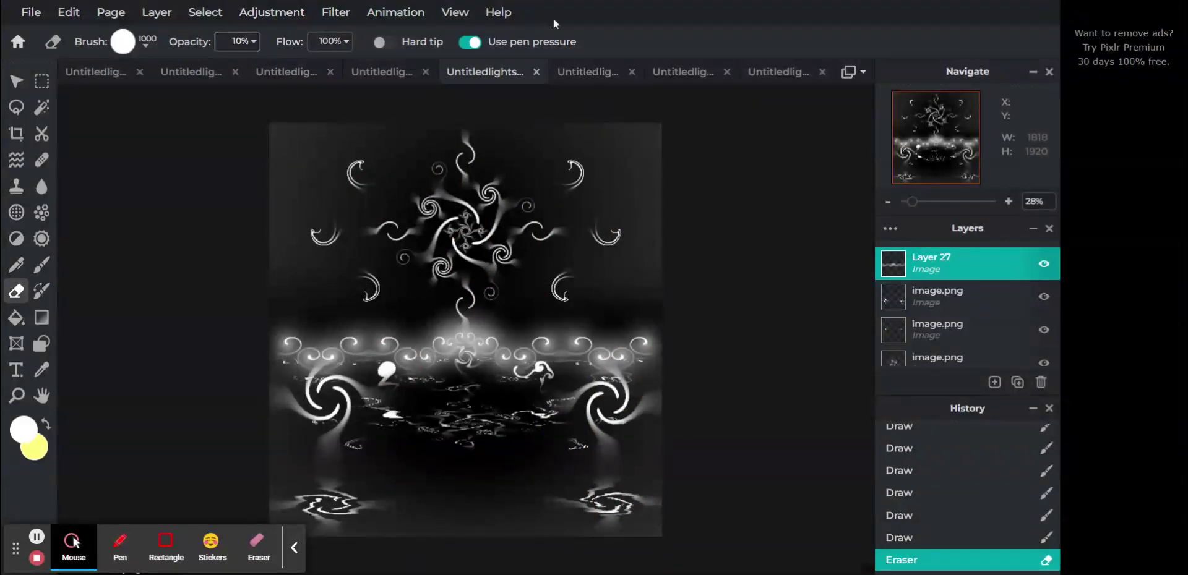
pyautogui.moveTo(777, 229)
pyautogui.mouseDown()
pyautogui.moveTo(770, 547)
pyautogui.moveTo(688, 508)
pyautogui.moveTo(691, 328)
pyautogui.moveTo(582, 480)
pyautogui.moveTo(581, 407)
pyautogui.moveTo(472, 148)
pyautogui.moveTo(464, 332)
pyautogui.moveTo(428, 330)
pyautogui.moveTo(415, 208)
pyautogui.moveTo(252, 72)
pyautogui.moveTo(307, 365)
pyautogui.moveTo(390, 466)
pyautogui.moveTo(523, 262)
pyautogui.moveTo(610, 362)
pyautogui.moveTo(668, 369)
pyautogui.moveTo(653, 553)
pyautogui.moveTo(659, 433)
pyautogui.moveTo(785, 229)
pyautogui.moveTo(782, 198)
pyautogui.mouseUp()
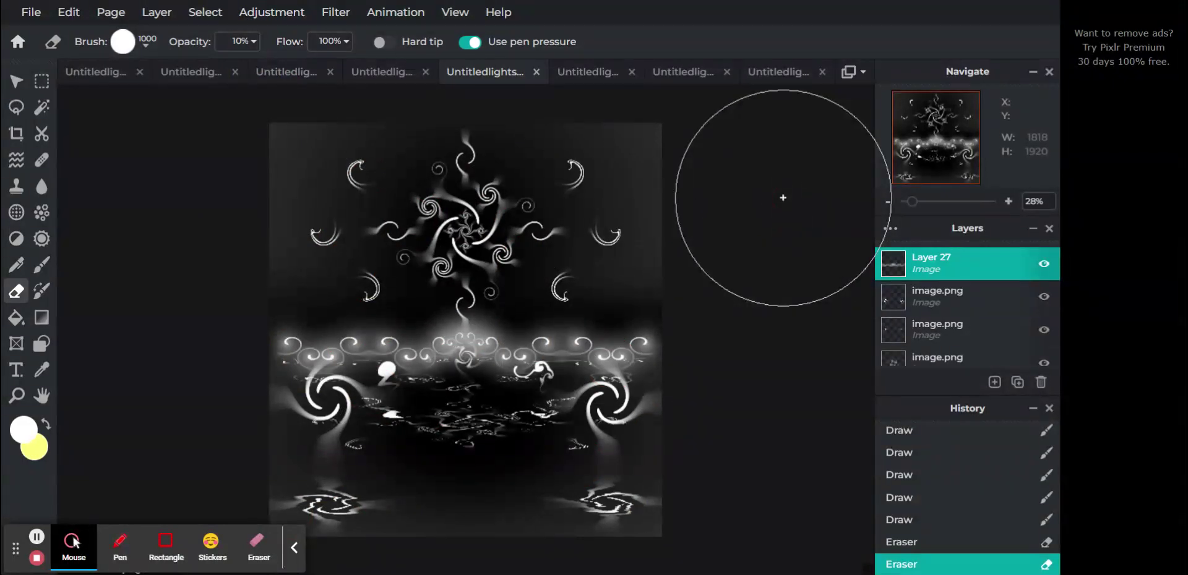
# Try Layer 27 at several lower places in the layer order and undo these moves.
pyautogui.moveTo(958, 266); pyautogui.dragTo(955, 329)
pyautogui.scroll(2, 955, 347)
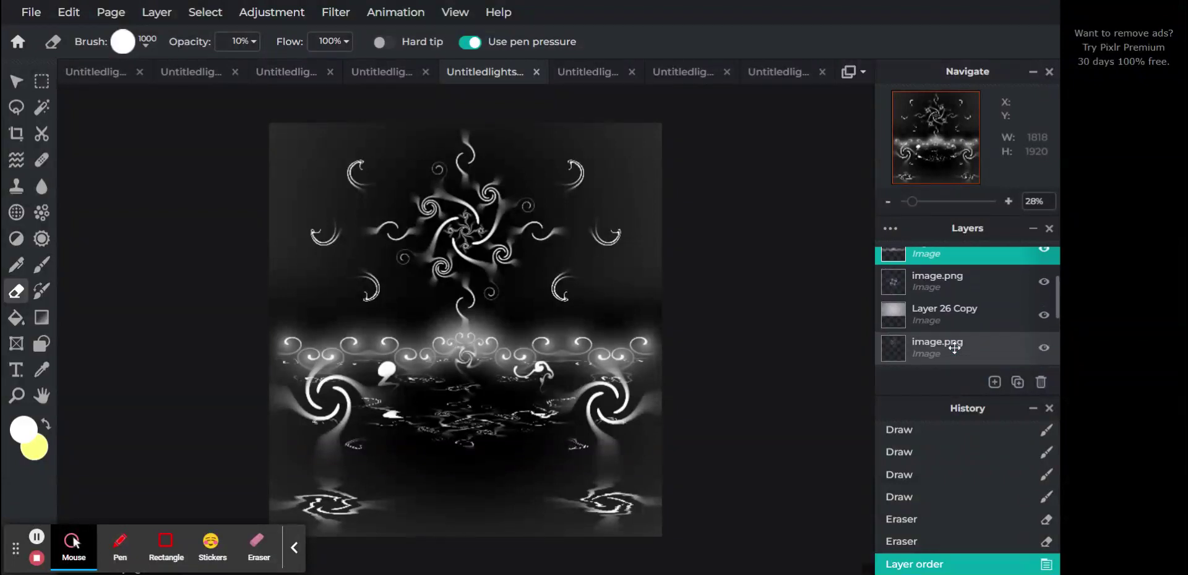
pyautogui.moveTo(958, 259); pyautogui.dragTo(959, 354)
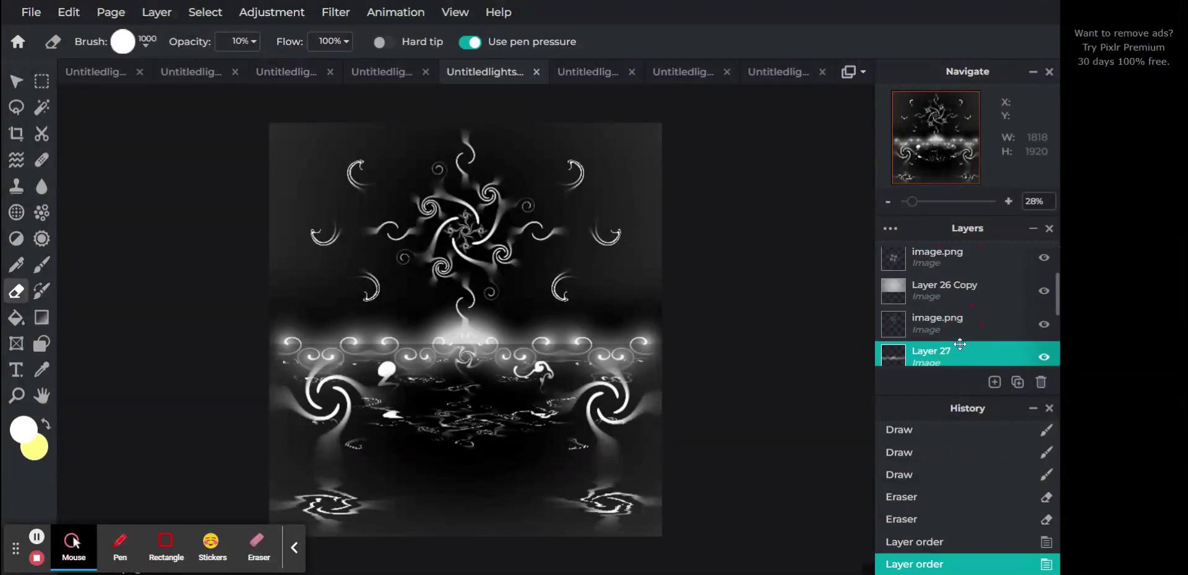
pyautogui.scroll(-2, 957, 337)
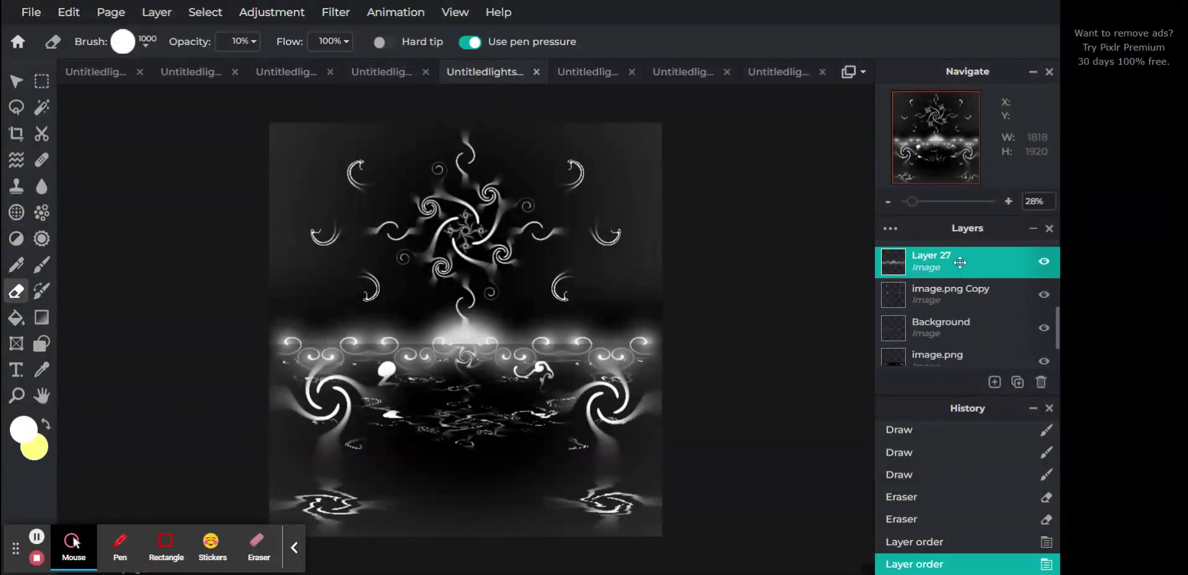
pyautogui.moveTo(959, 263); pyautogui.dragTo(973, 318)
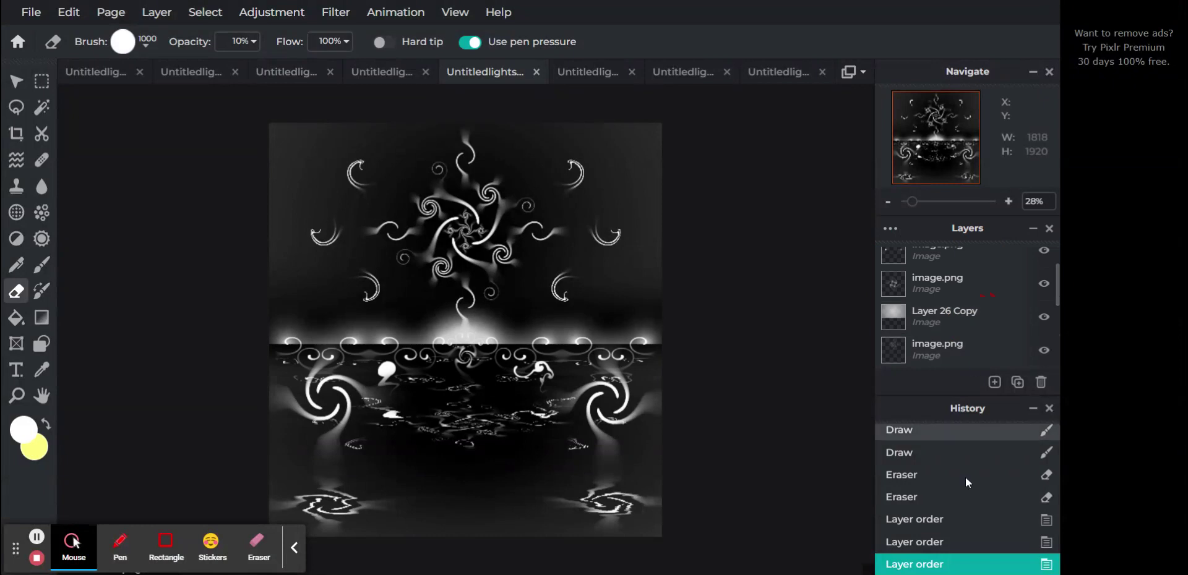
pyautogui.click(952, 498)
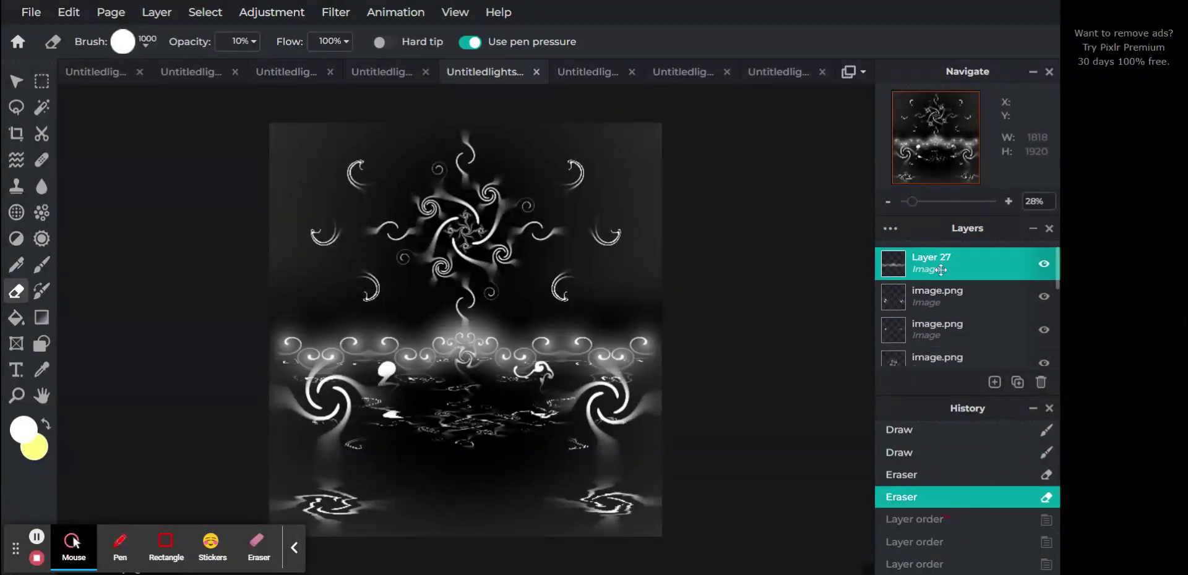
# Move Layer 27 down the layer order to directly above Layer 26 Copy, and deselect it.
pyautogui.moveTo(937, 263); pyautogui.dragTo(945, 331)
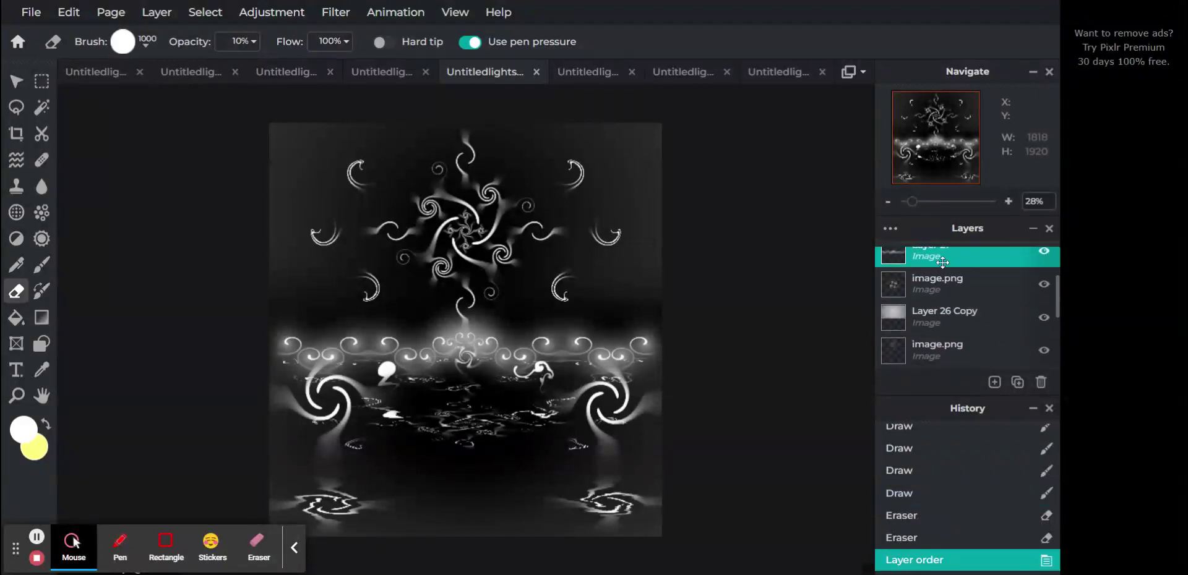
pyautogui.moveTo(943, 264); pyautogui.dragTo(943, 288)
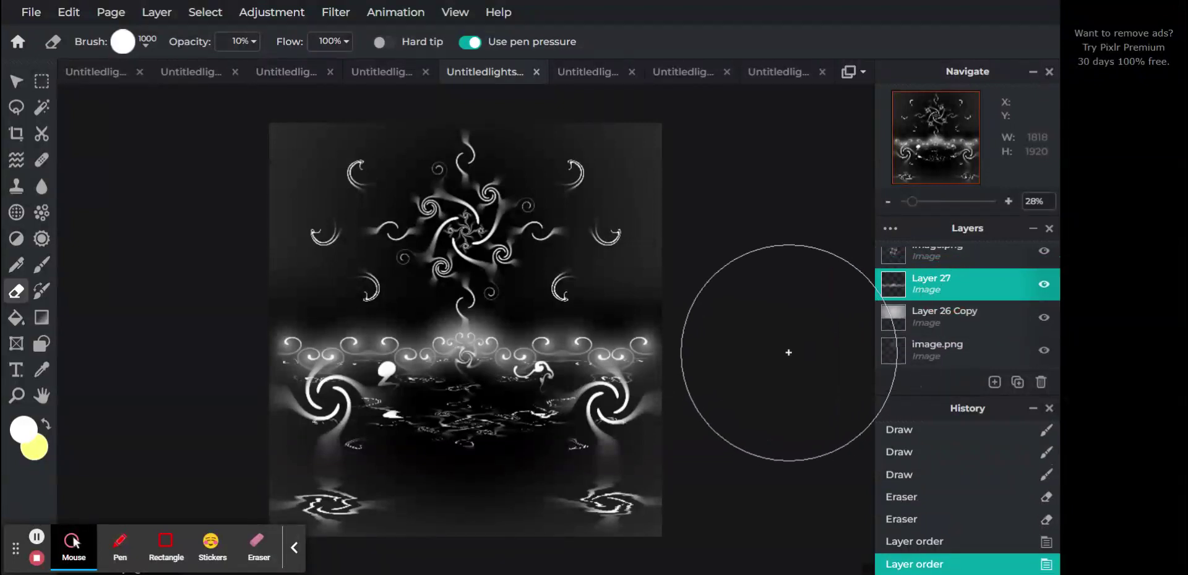
pyautogui.click(16, 81)
pyautogui.click(731, 229)
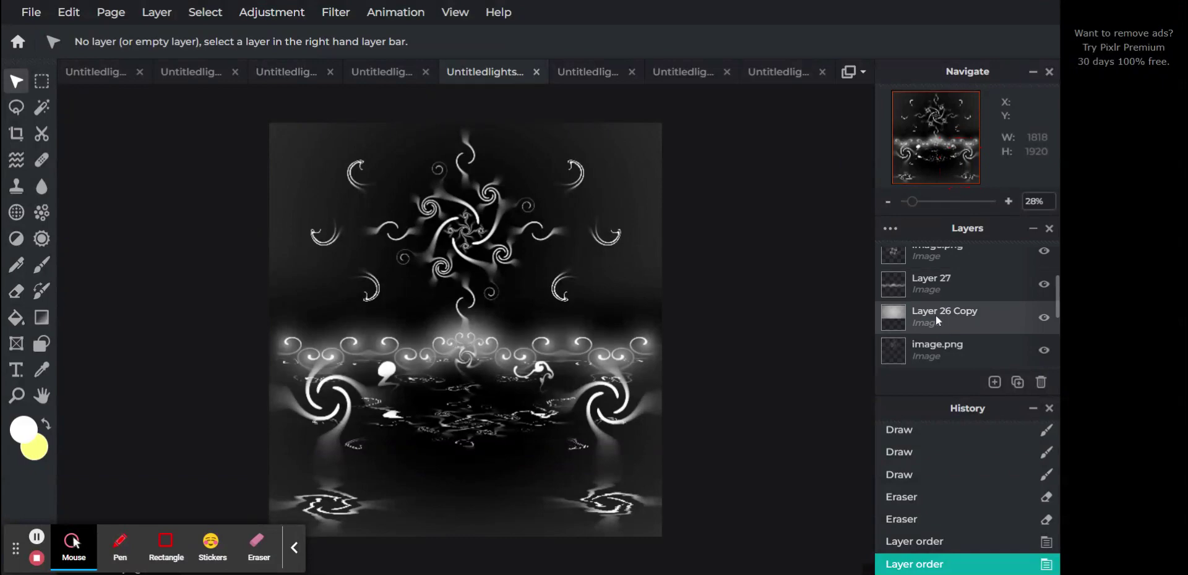
# Add a new empty layer above the topmost image.png layer.
pyautogui.click(995, 382)
pyautogui.scroll(3, 916, 280)
pyautogui.click(927, 273)
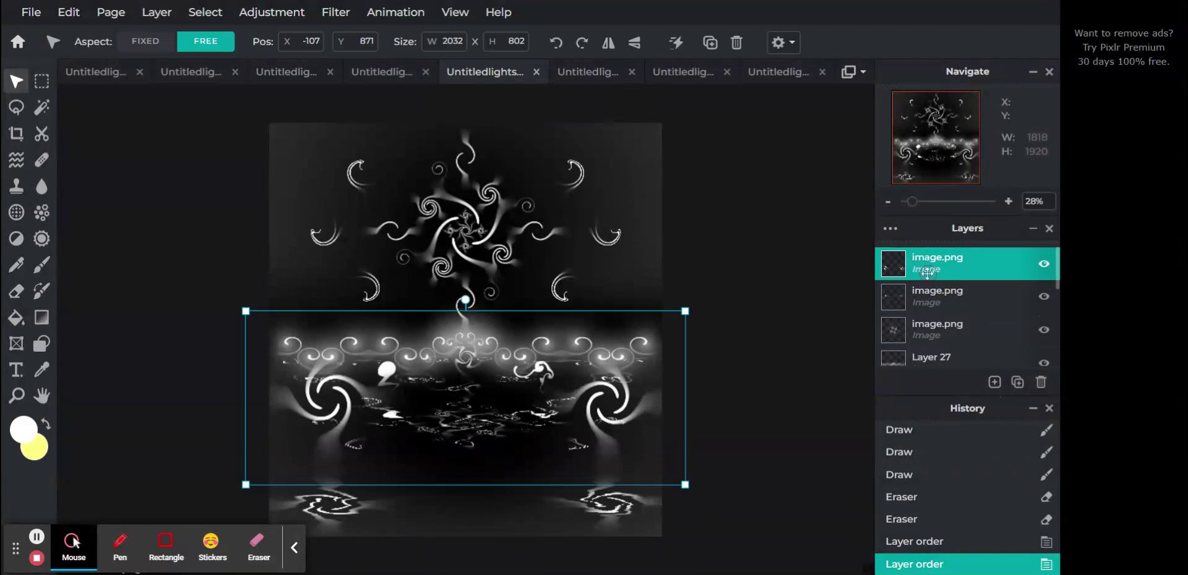
pyautogui.click(995, 383)
pyautogui.click(450, 280)
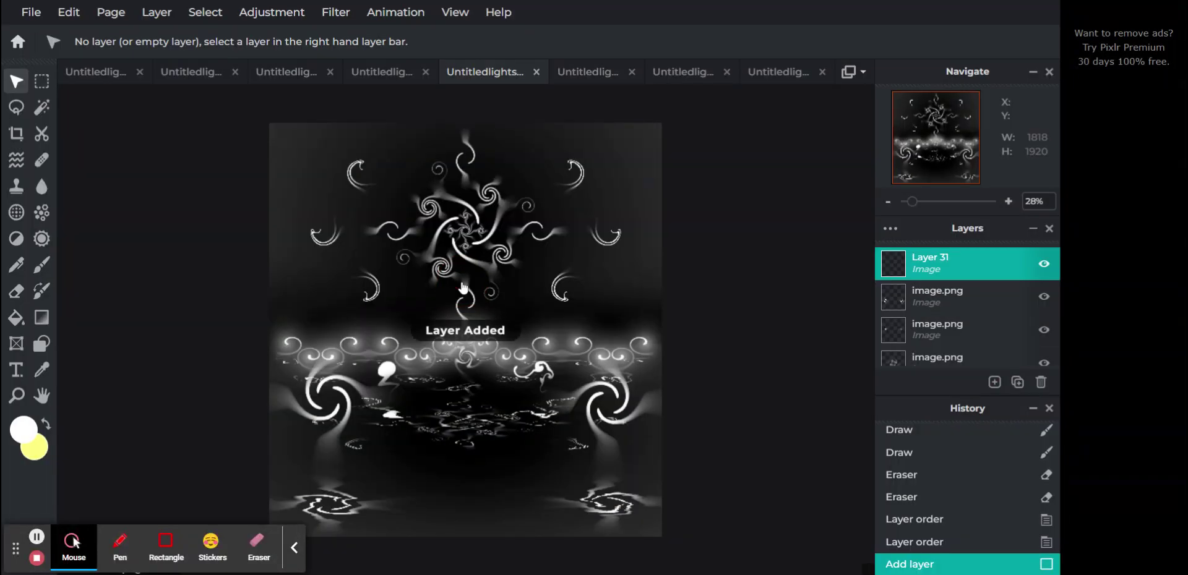
# Switch to the Brush tool for painting on Layer 31 and set the brush size to 200 px.
pyautogui.click(39, 275)
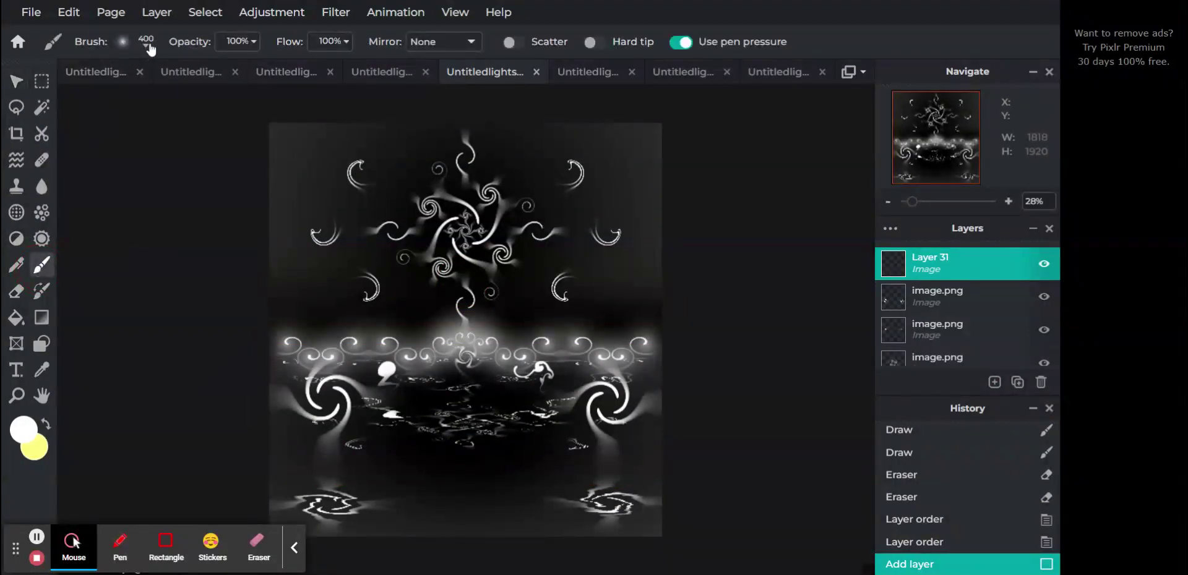
pyautogui.moveTo(920, 201)
pyautogui.mouseDown()
pyautogui.moveTo(935, 206)
pyautogui.moveTo(923, 206)
pyautogui.mouseUp()
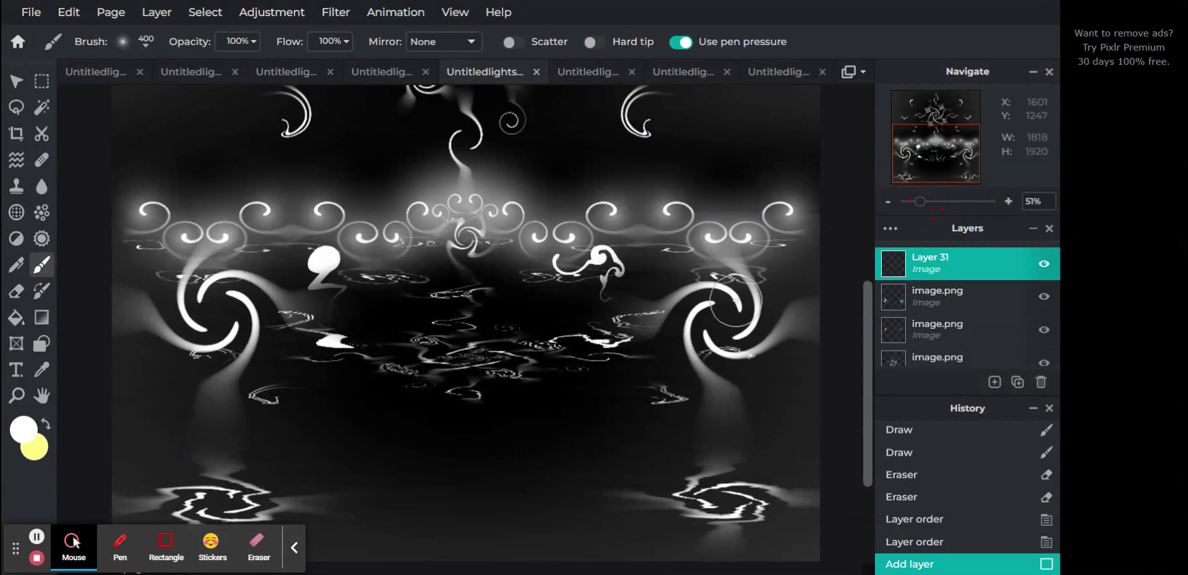
pyautogui.click(144, 44)
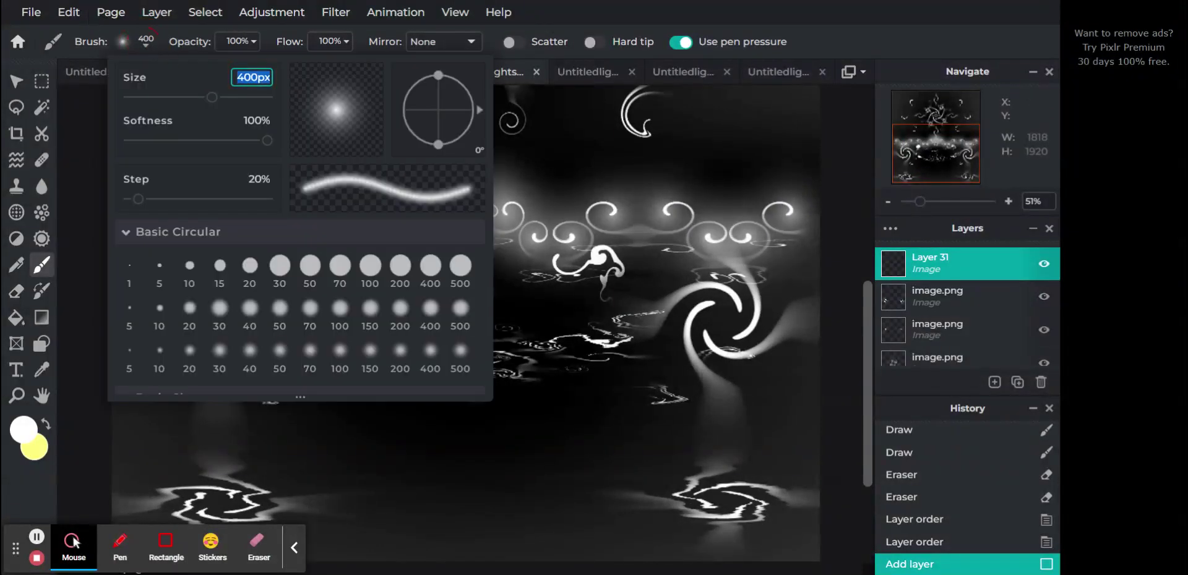
pyautogui.write('200')
pyautogui.press('Return')
pyautogui.click(545, 10)
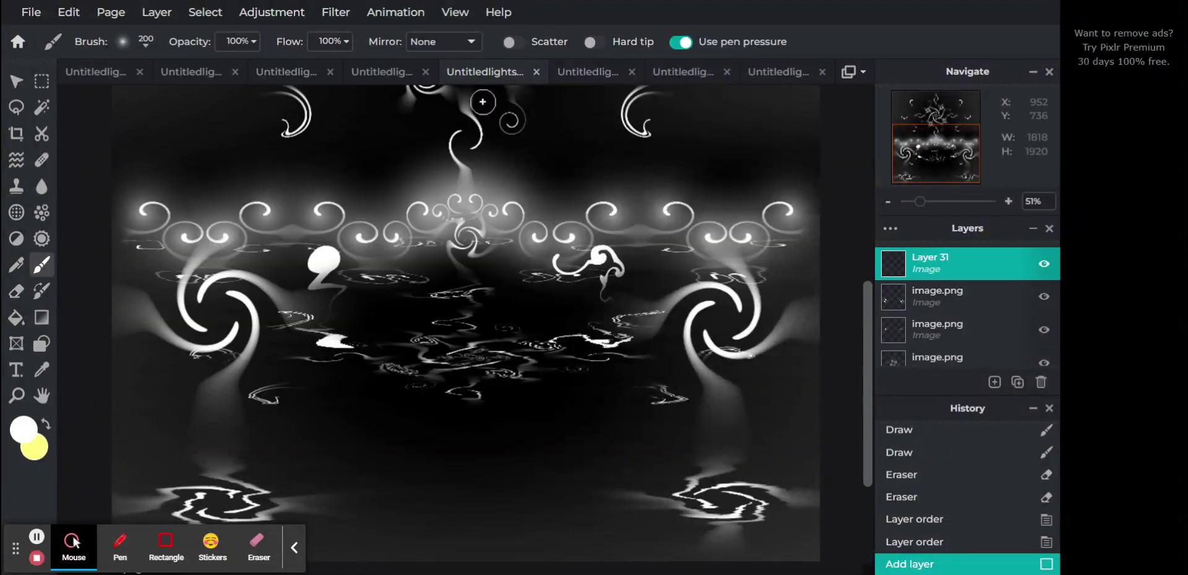
# Try soft white dabs on two inner arm tips of the large left swirl, and undo both.
pyautogui.click(233, 294)
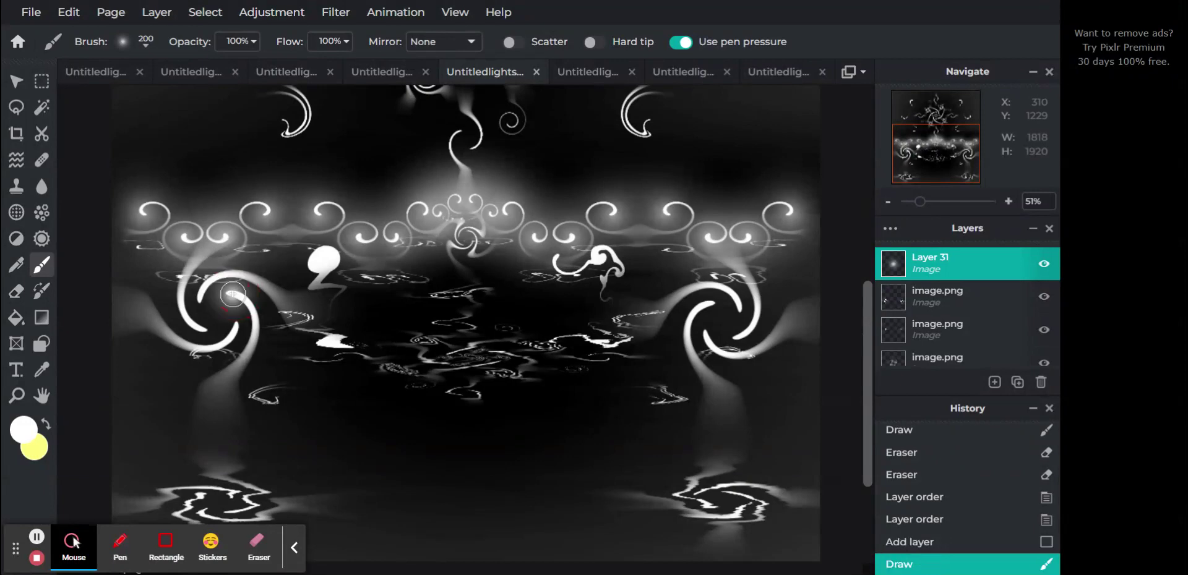
pyautogui.click(199, 299)
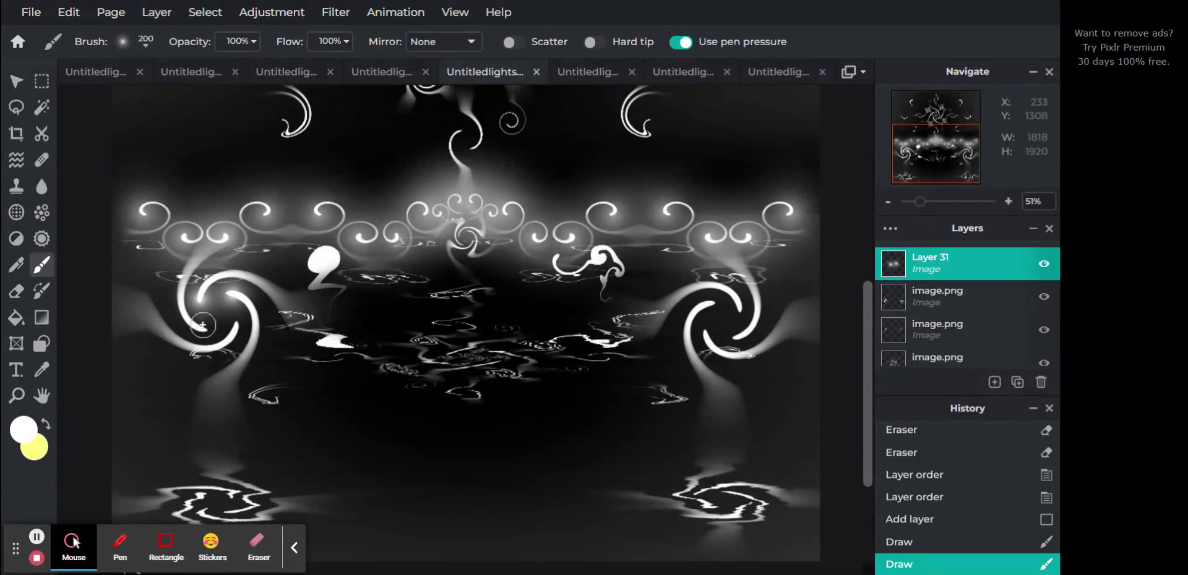
pyautogui.click(909, 520)
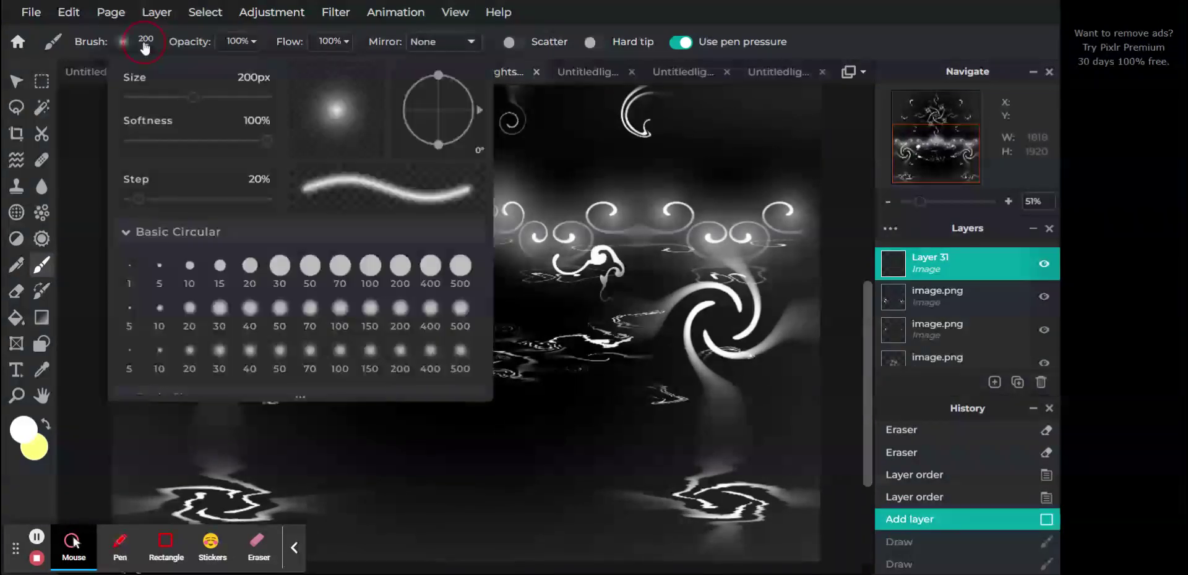
# Set the brush size to 250 px and dab soft white glows on the four inner arm tips of the large left swirl.
pyautogui.click(143, 43)
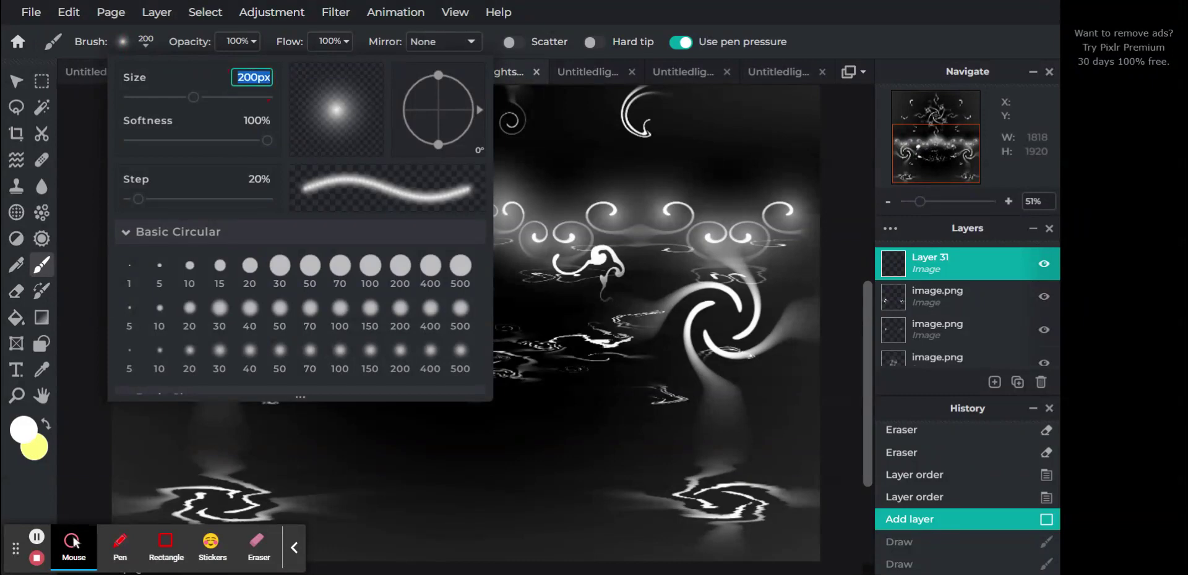
pyautogui.write('250')
pyautogui.click(574, 18)
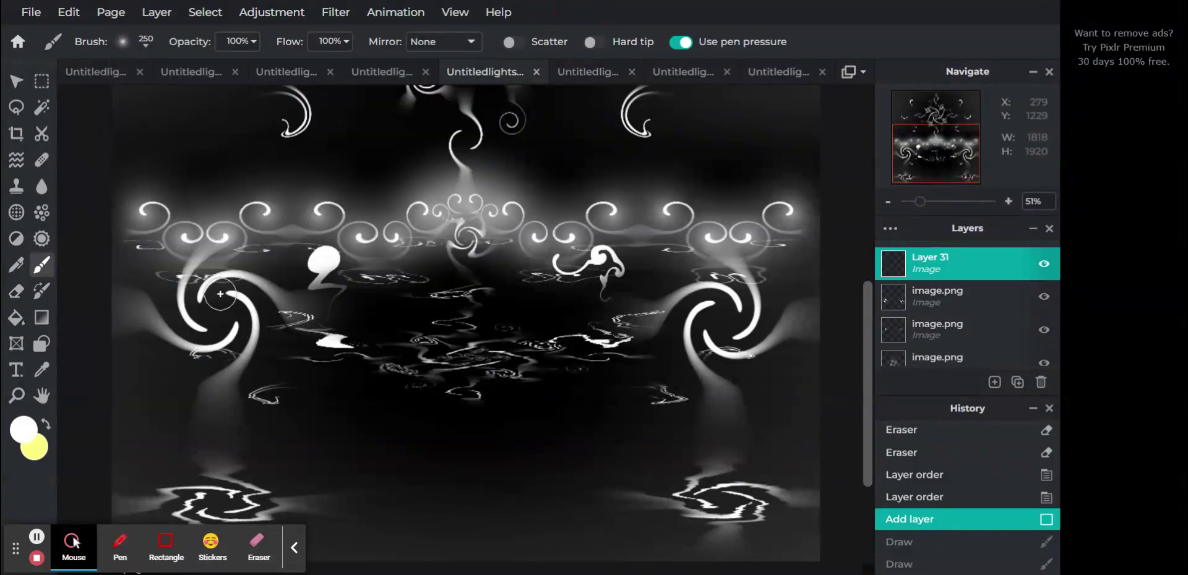
pyautogui.click(228, 294)
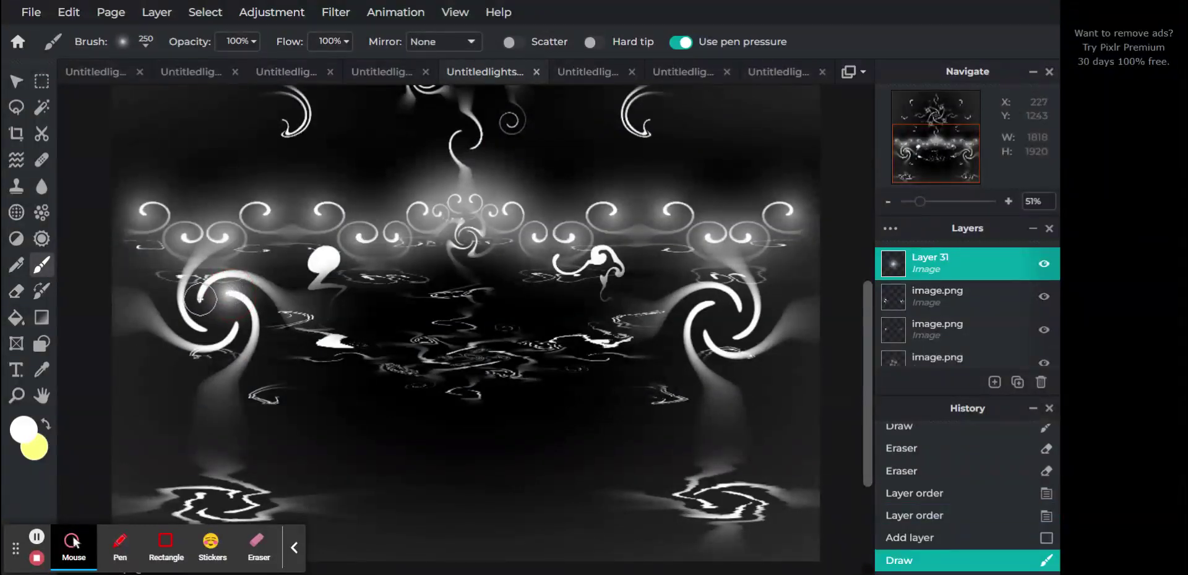
pyautogui.click(199, 299)
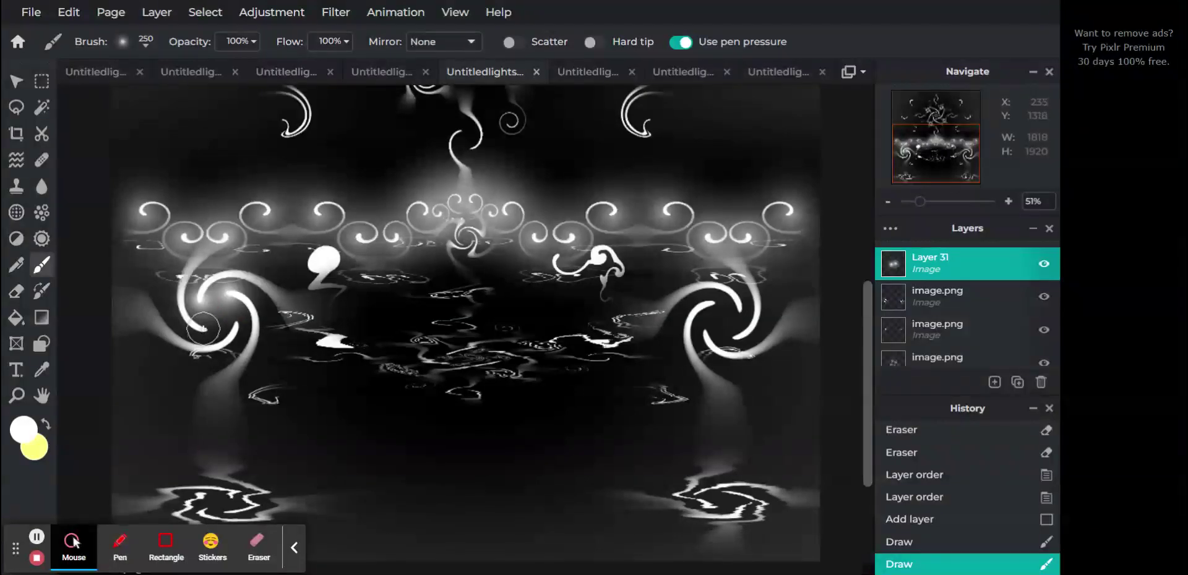
pyautogui.moveTo(204, 329); pyautogui.dragTo(224, 319)
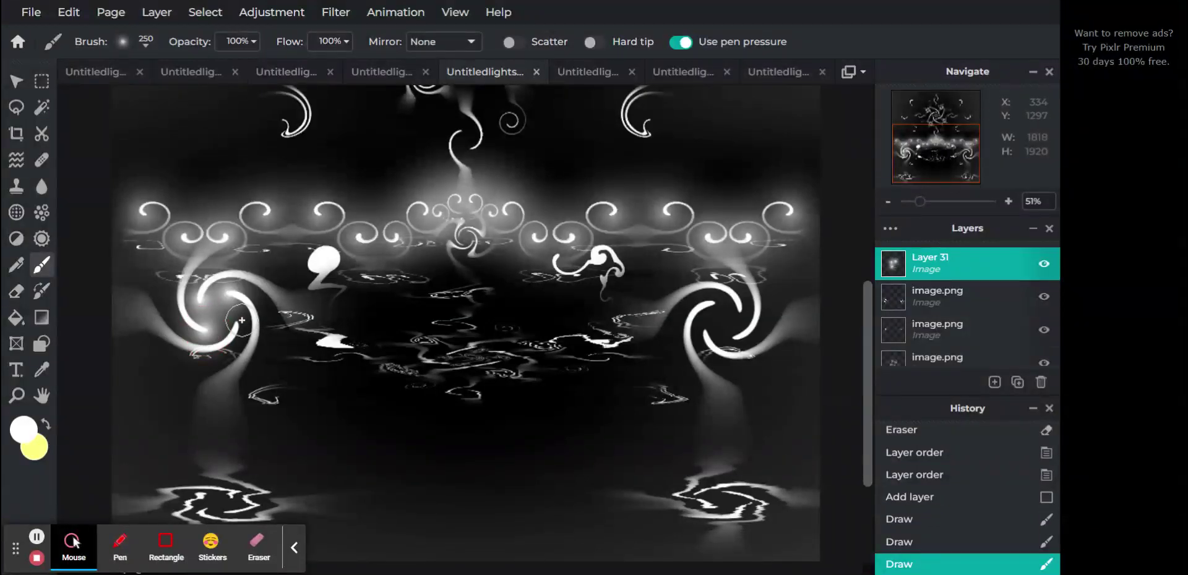
pyautogui.click(236, 325)
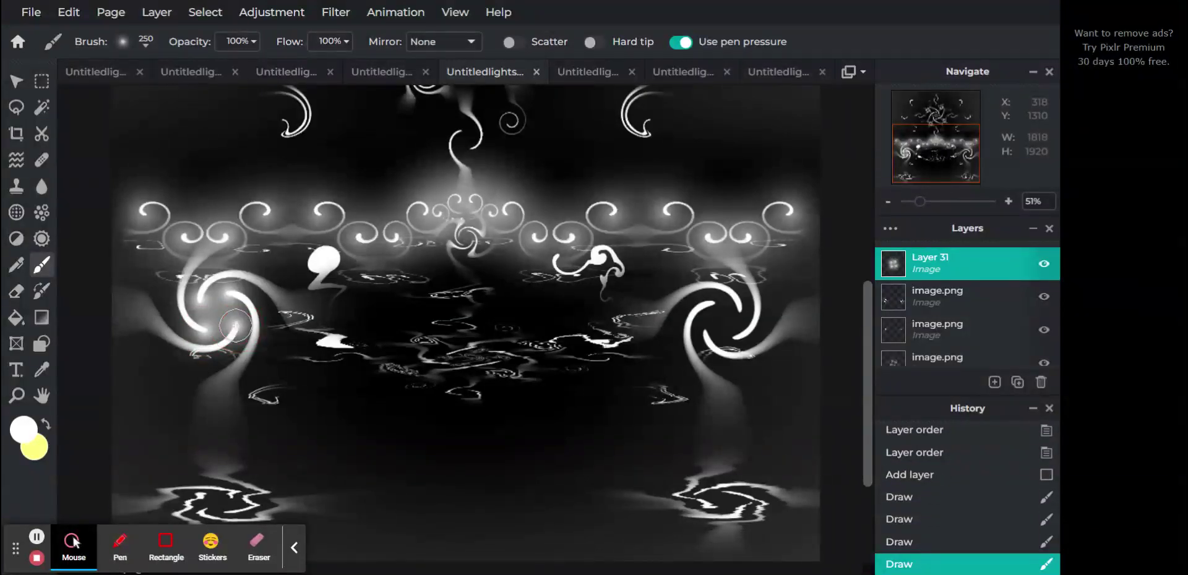
# Dab soft white glows on the large right swirl's four inner arm tips and on the left end of the small scroll right of centre.
pyautogui.moveTo(737, 279); pyautogui.dragTo(742, 309)
pyautogui.click(740, 308)
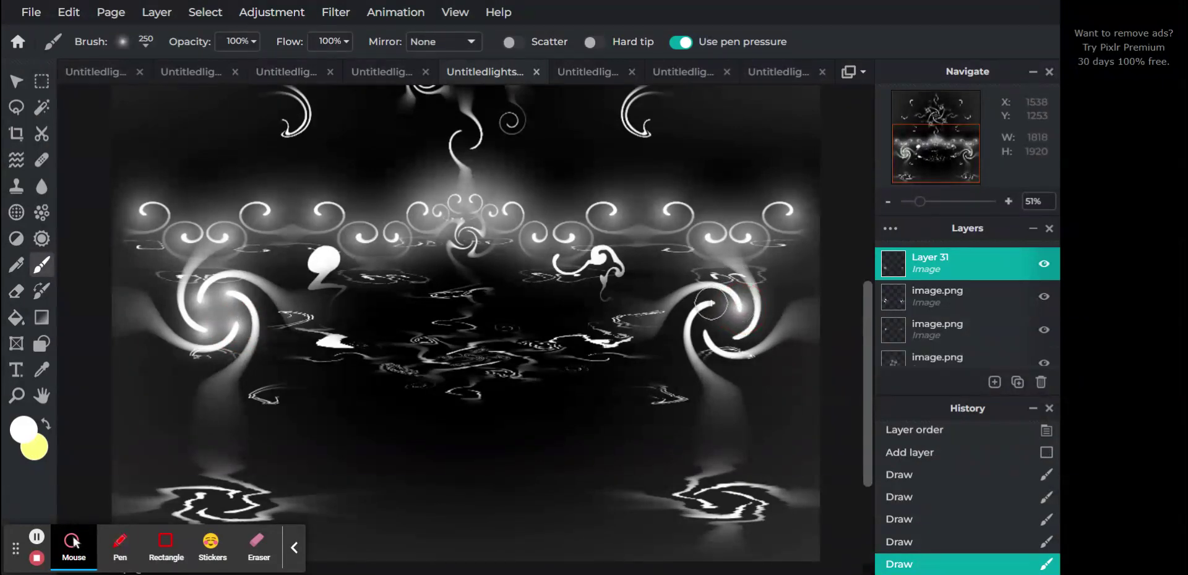
pyautogui.click(712, 303)
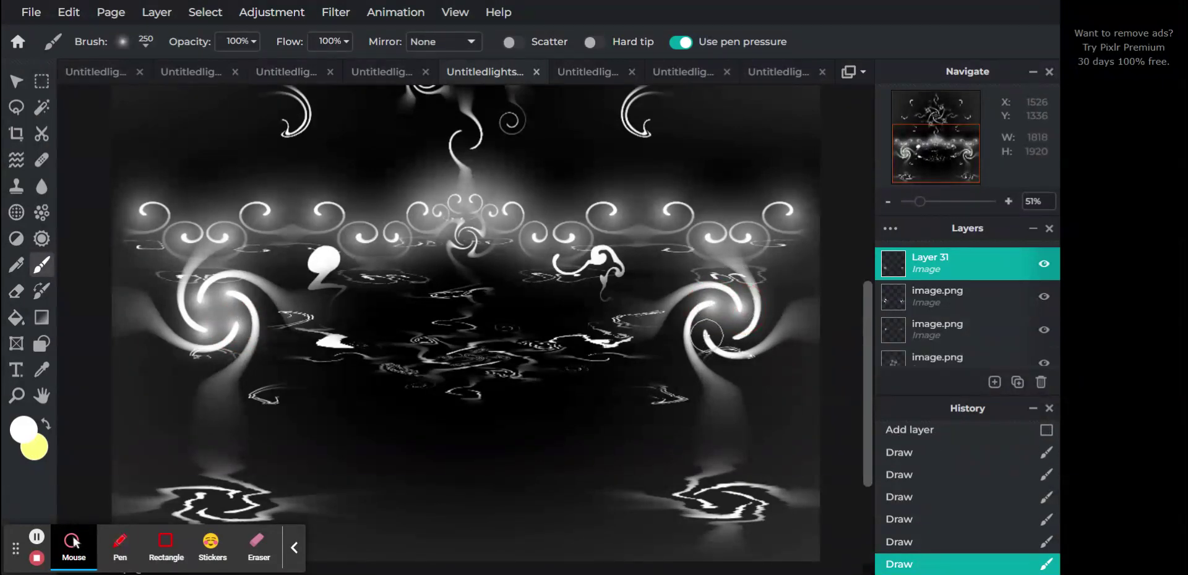
pyautogui.click(706, 335)
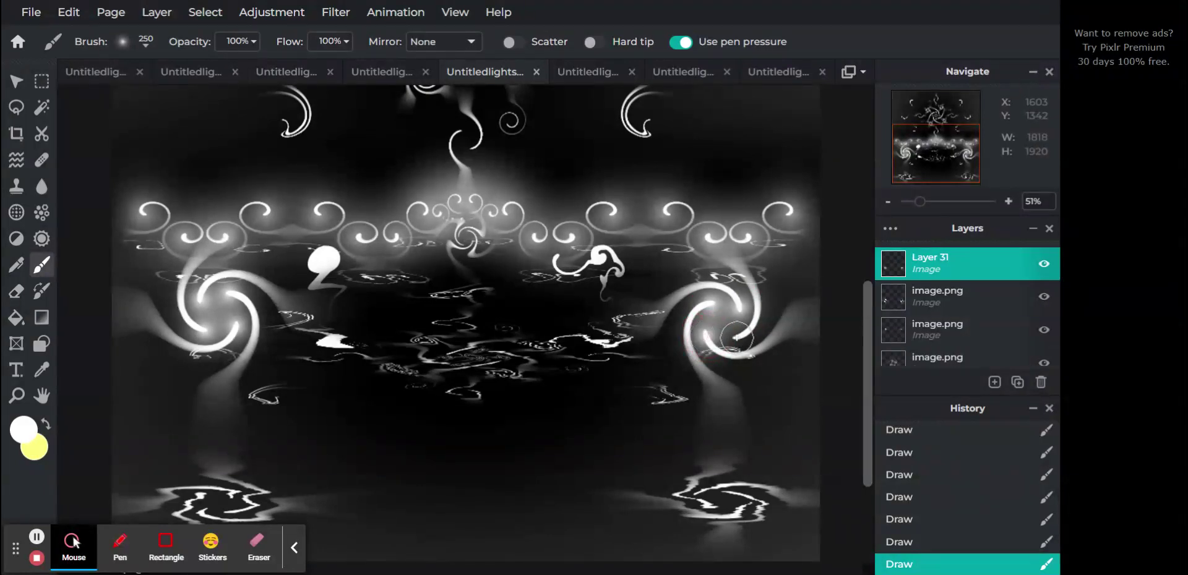
pyautogui.click(736, 338)
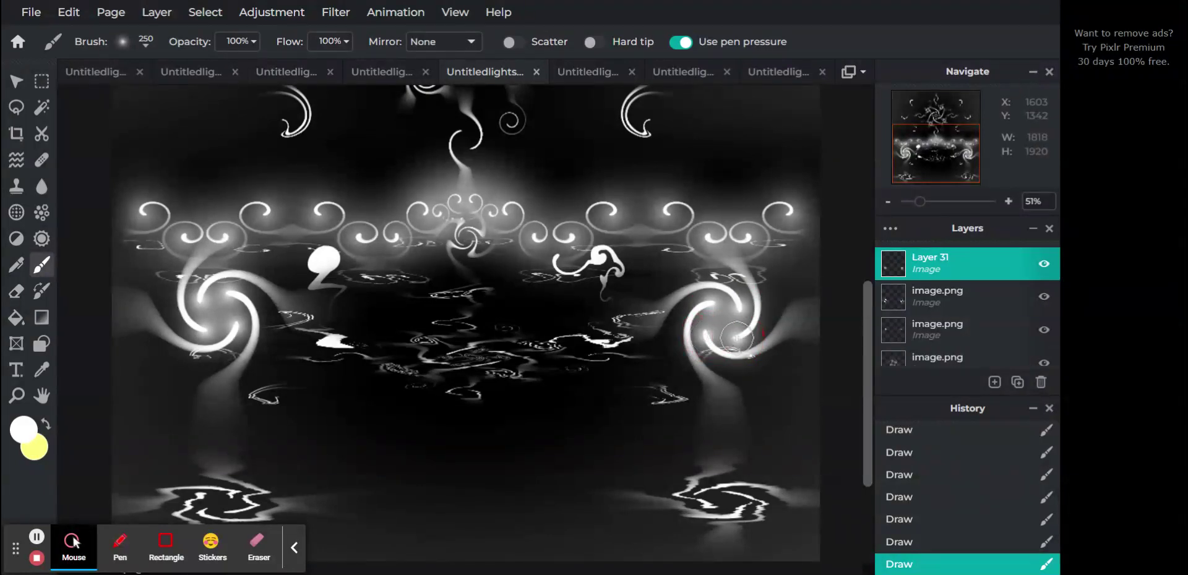
pyautogui.click(556, 257)
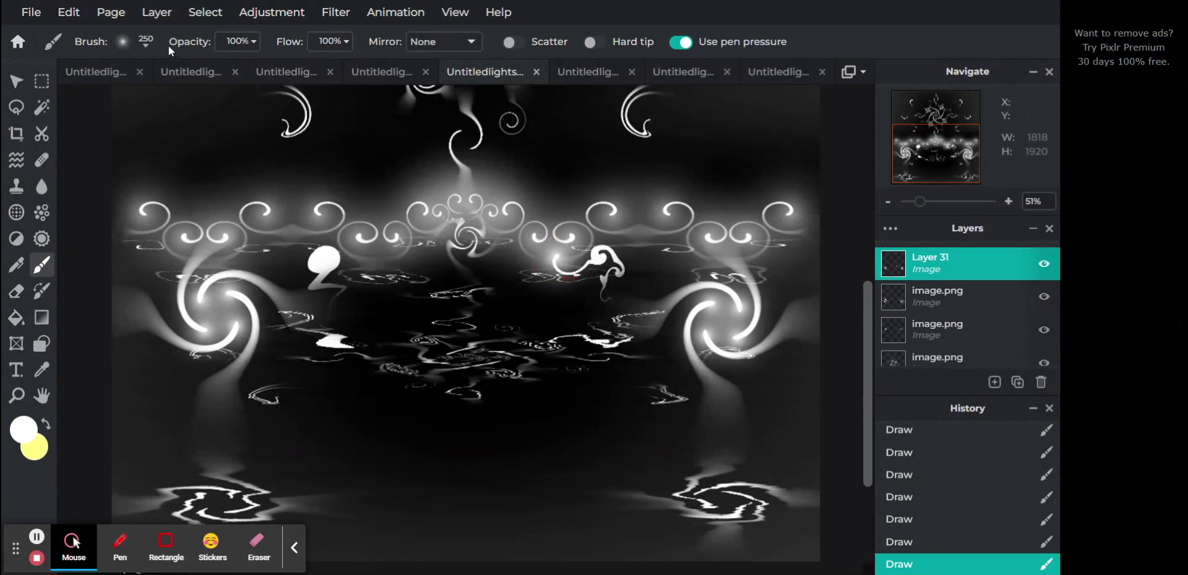
# Set the brush size to 490 px and paint one soft white glow over the white blob below the horizon ornaments, left of centre.
pyautogui.click(141, 42)
pyautogui.moveTo(198, 97); pyautogui.dragTo(221, 97)
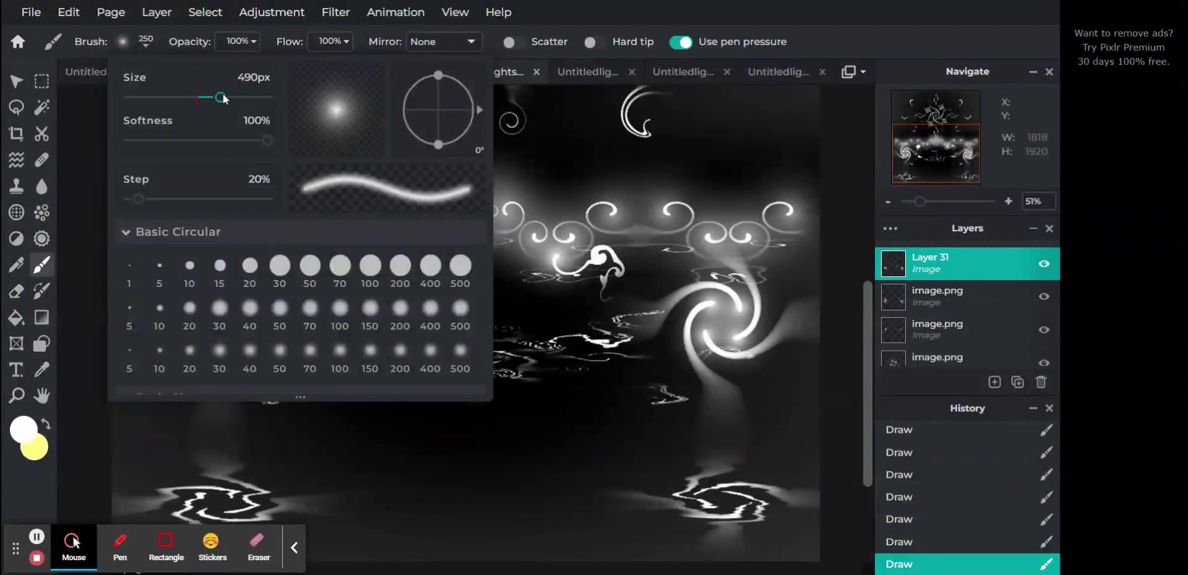
pyautogui.click(576, 13)
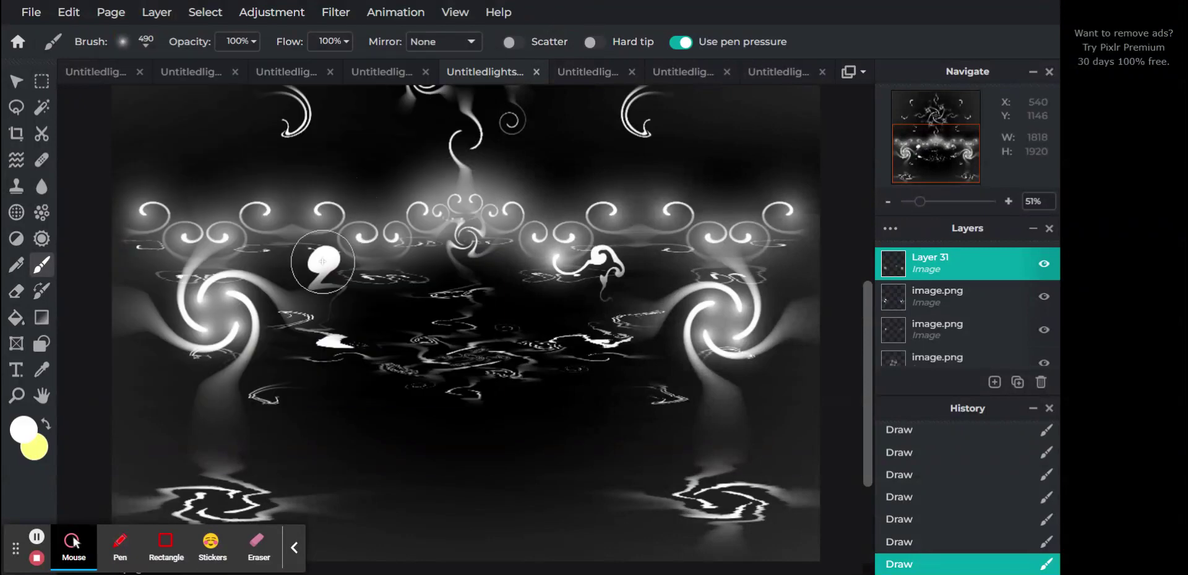
pyautogui.moveTo(324, 257); pyautogui.dragTo(324, 258)
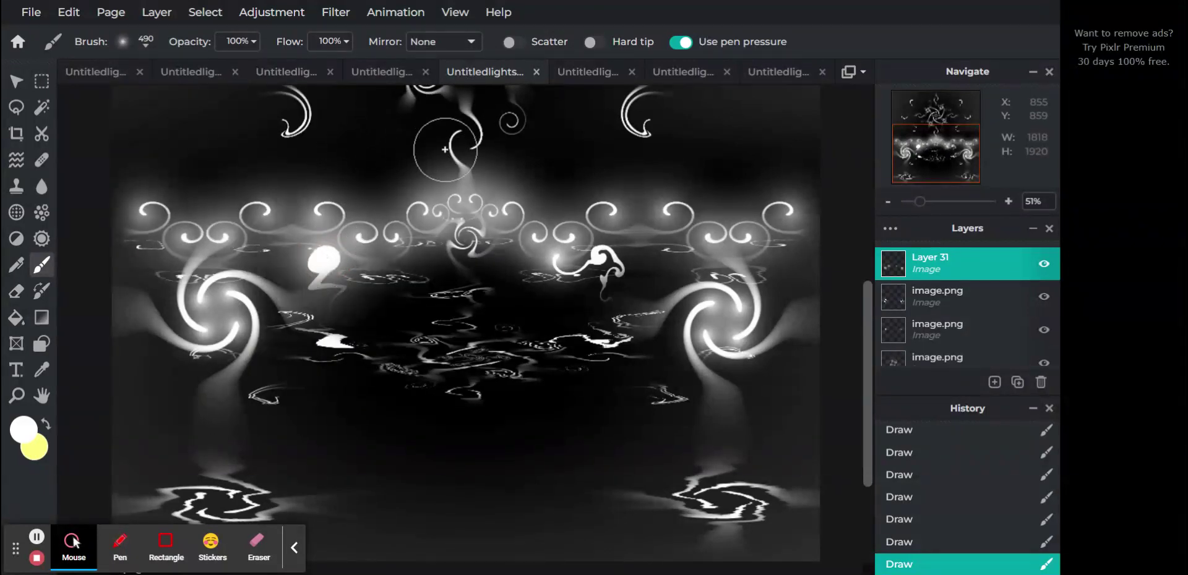
# Add a new empty layer above Layer 31 for work on the small central swirl.
pyautogui.moveTo(920, 203); pyautogui.dragTo(939, 207)
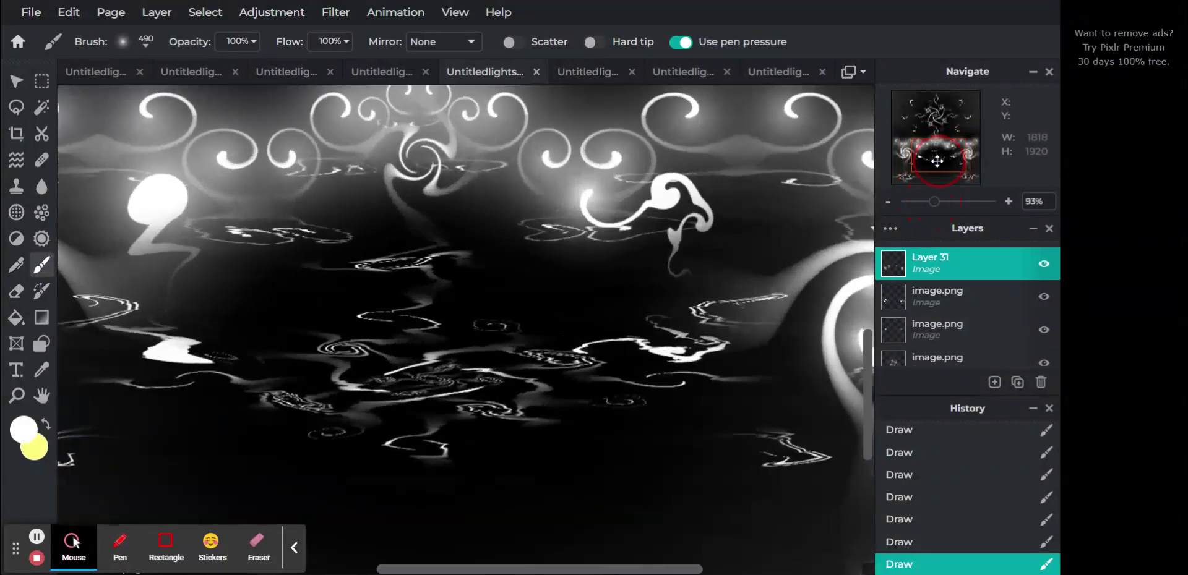
pyautogui.moveTo(937, 161); pyautogui.dragTo(938, 148)
pyautogui.click(993, 383)
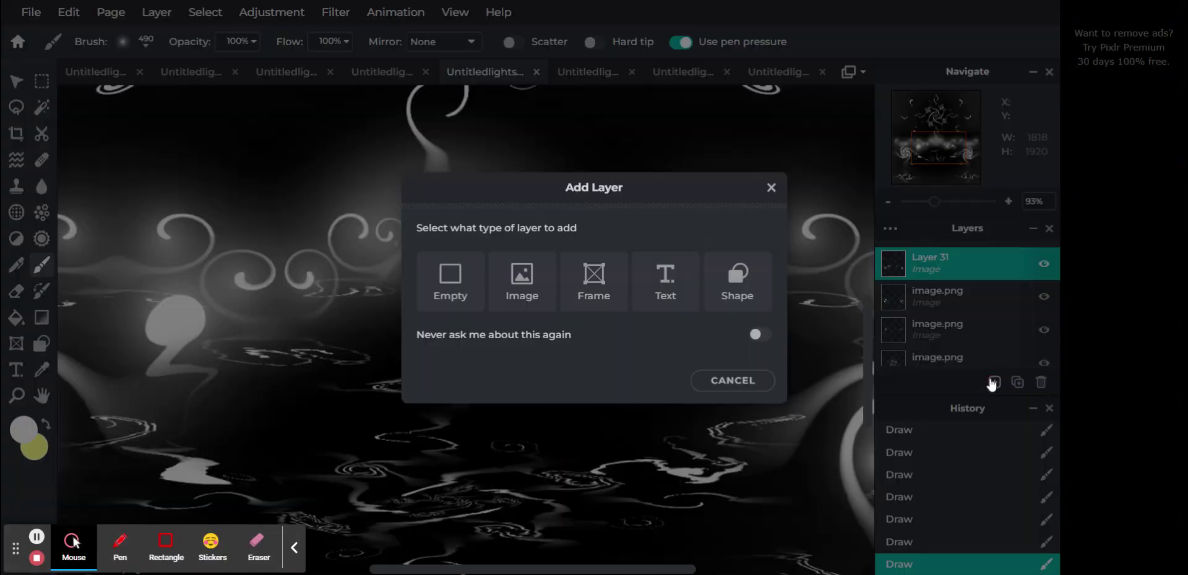
pyautogui.click(455, 272)
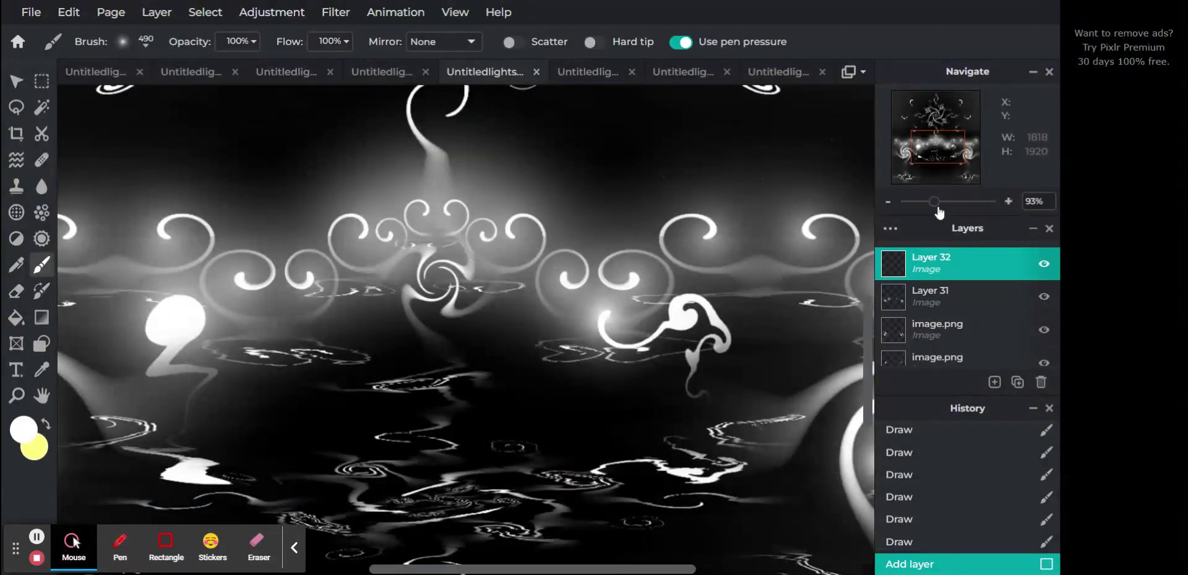
pyautogui.moveTo(938, 209); pyautogui.dragTo(950, 206)
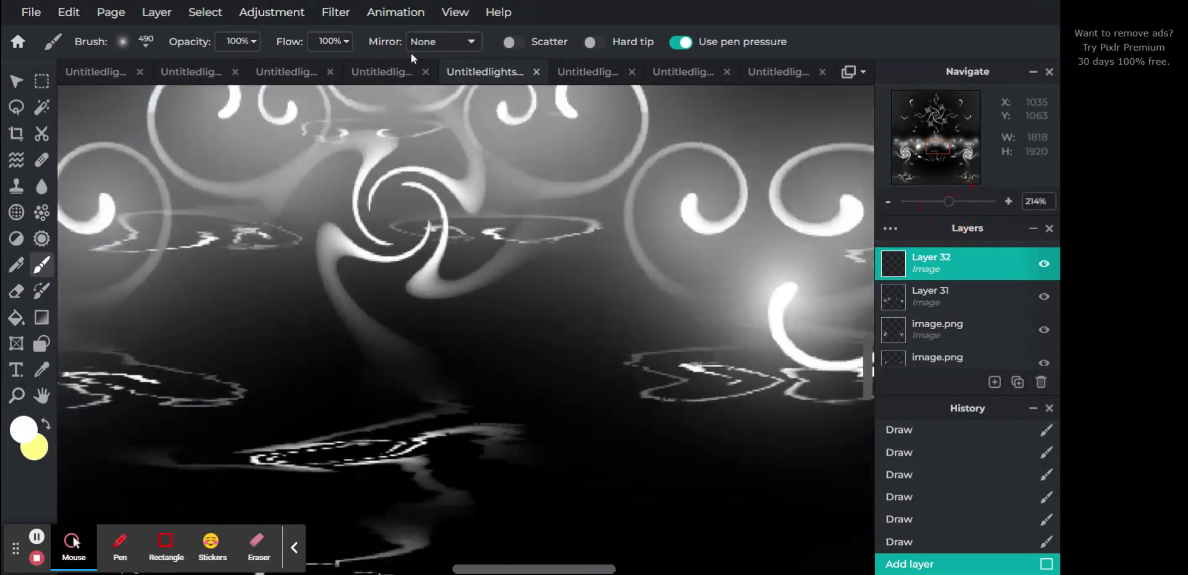
# Try a 160 px soft white dab on the upper inner tip of the small central swirl, and undo it.
pyautogui.click(143, 41)
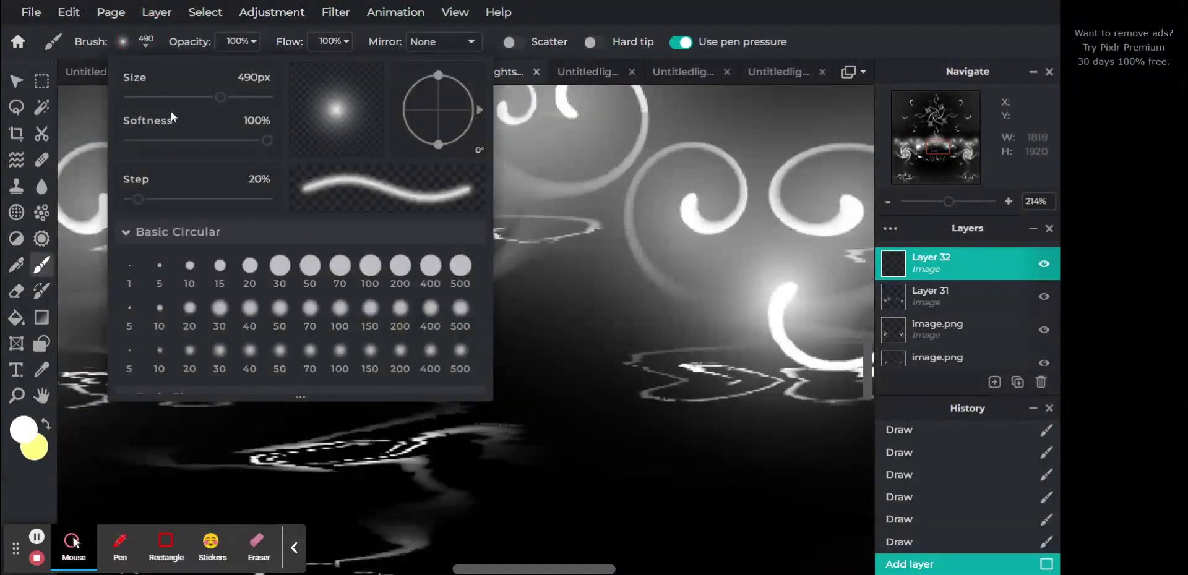
pyautogui.moveTo(170, 96); pyautogui.dragTo(192, 105)
pyautogui.click(600, 21)
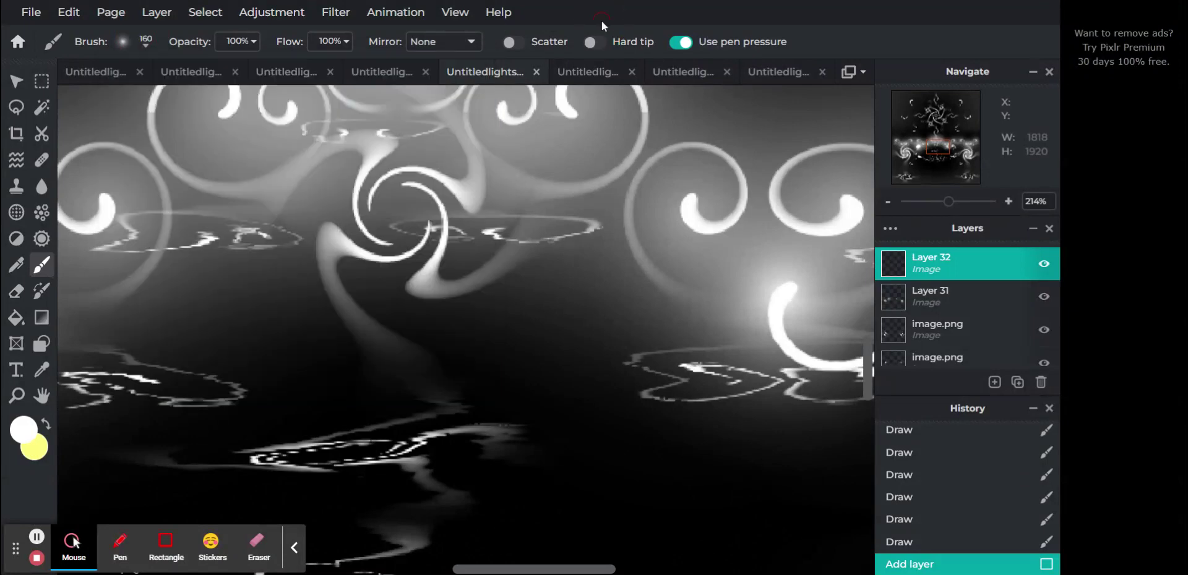
pyautogui.click(404, 184)
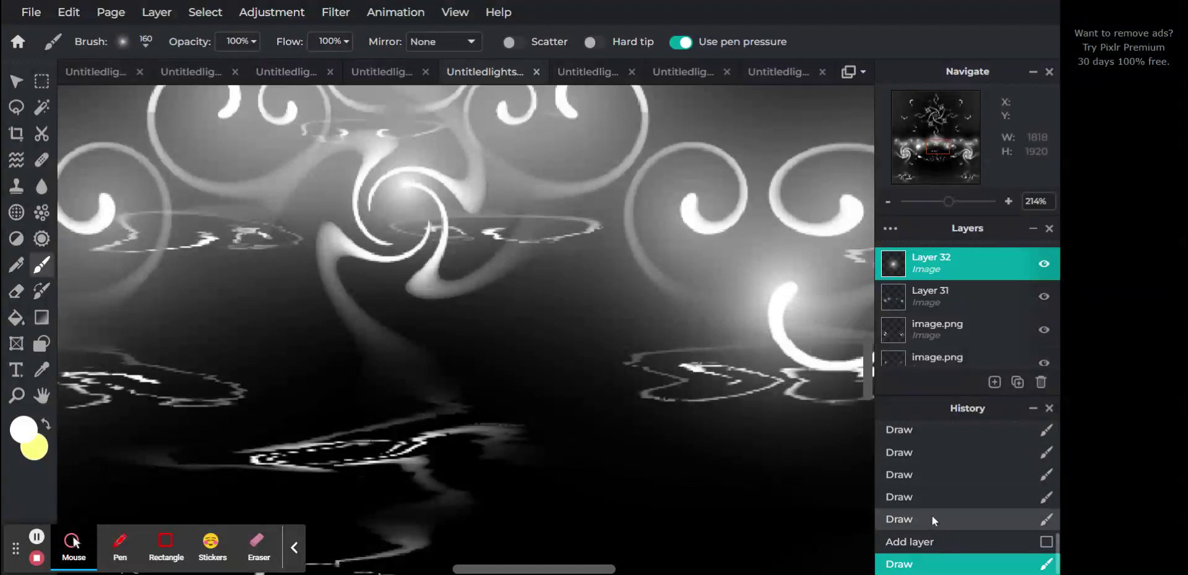
pyautogui.click(914, 542)
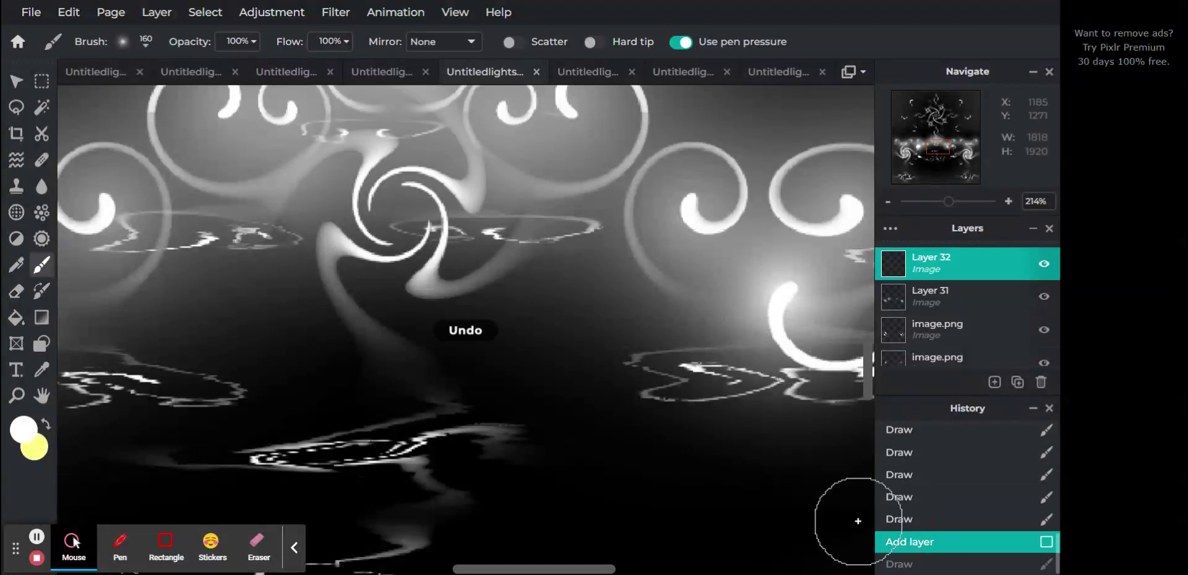
# Reduce the brush size to 64 px.
pyautogui.click(145, 47)
pyautogui.click(166, 98)
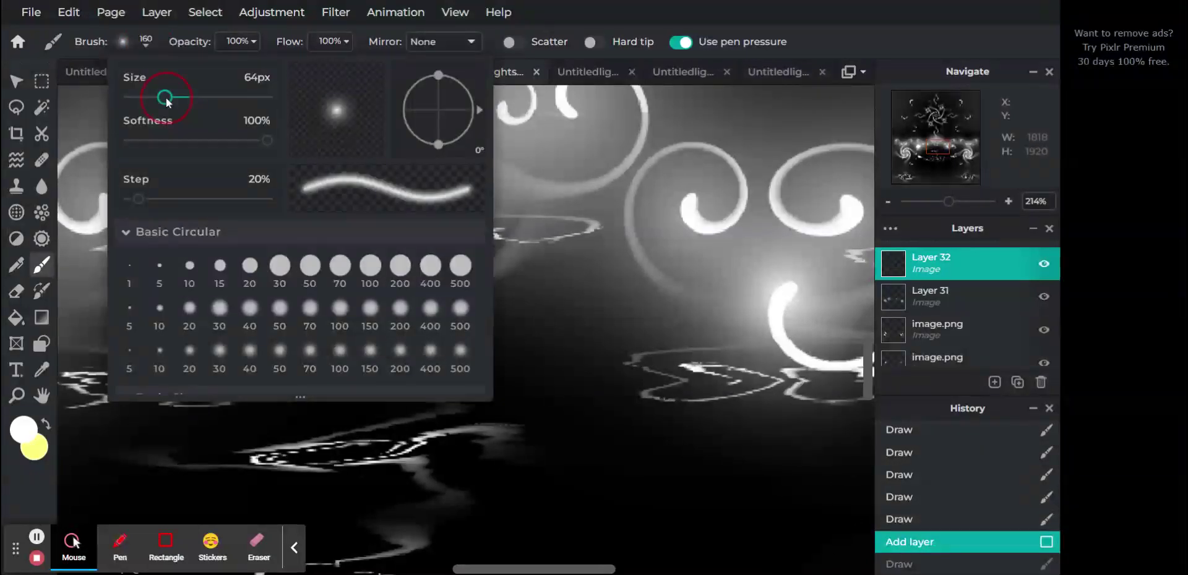
pyautogui.click(591, 10)
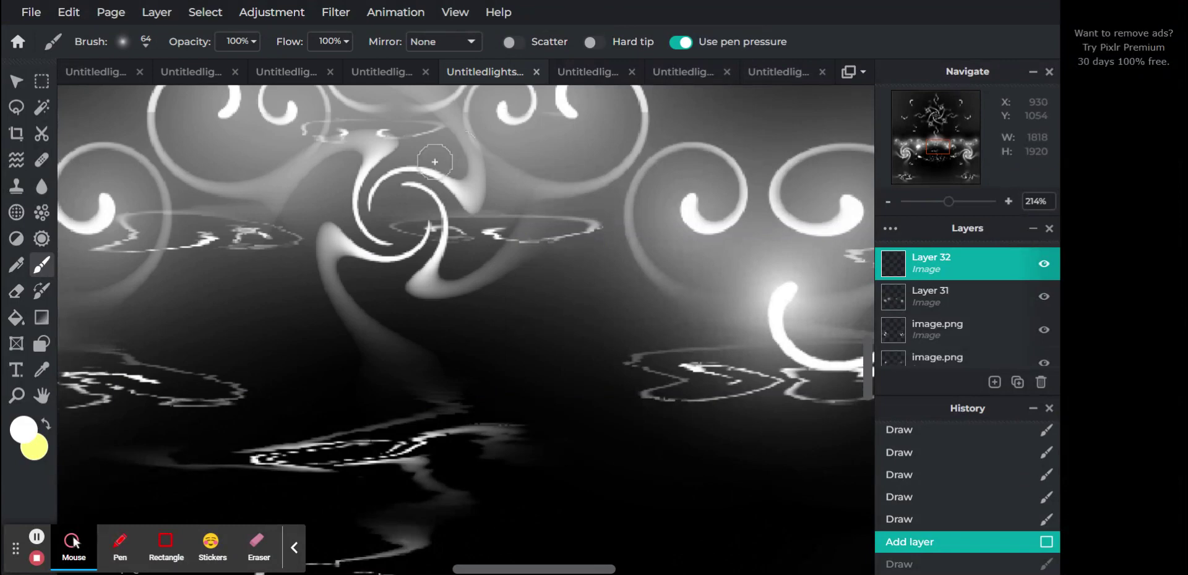
# Try soft white dabs on the inner arm tips of the small central swirl on Layer 32, and undo all of them.
pyautogui.click(409, 184)
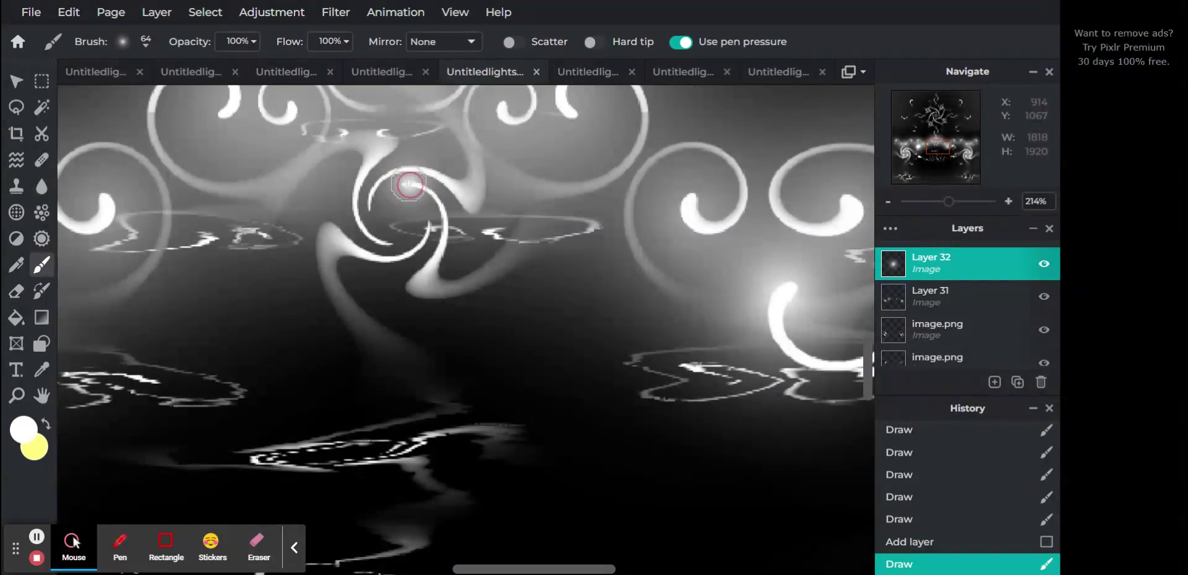
pyautogui.click(370, 207)
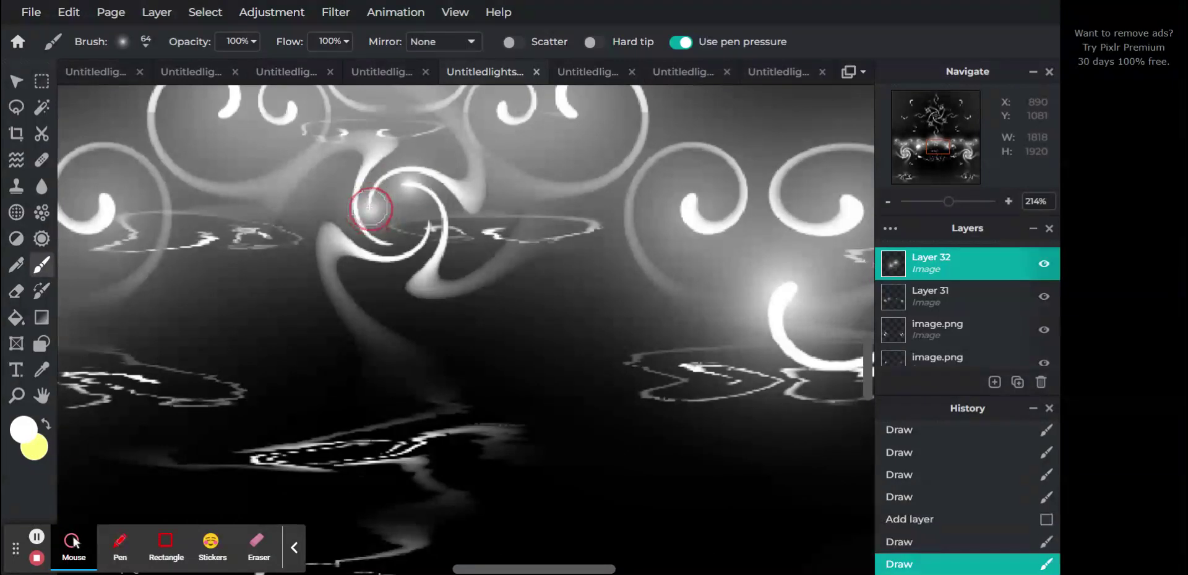
pyautogui.click(385, 245)
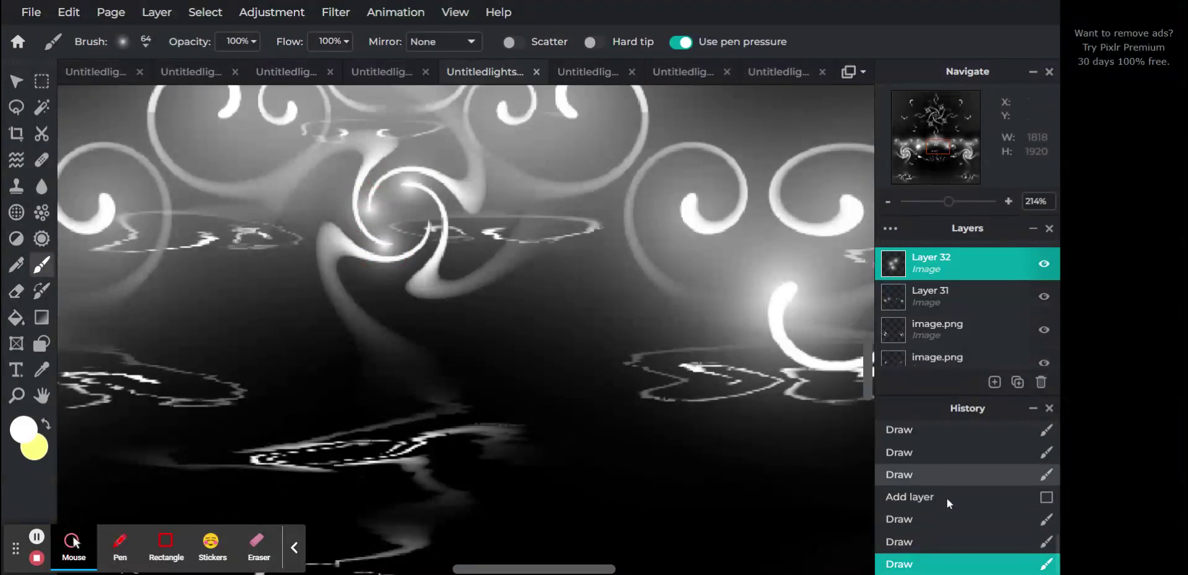
pyautogui.click(947, 500)
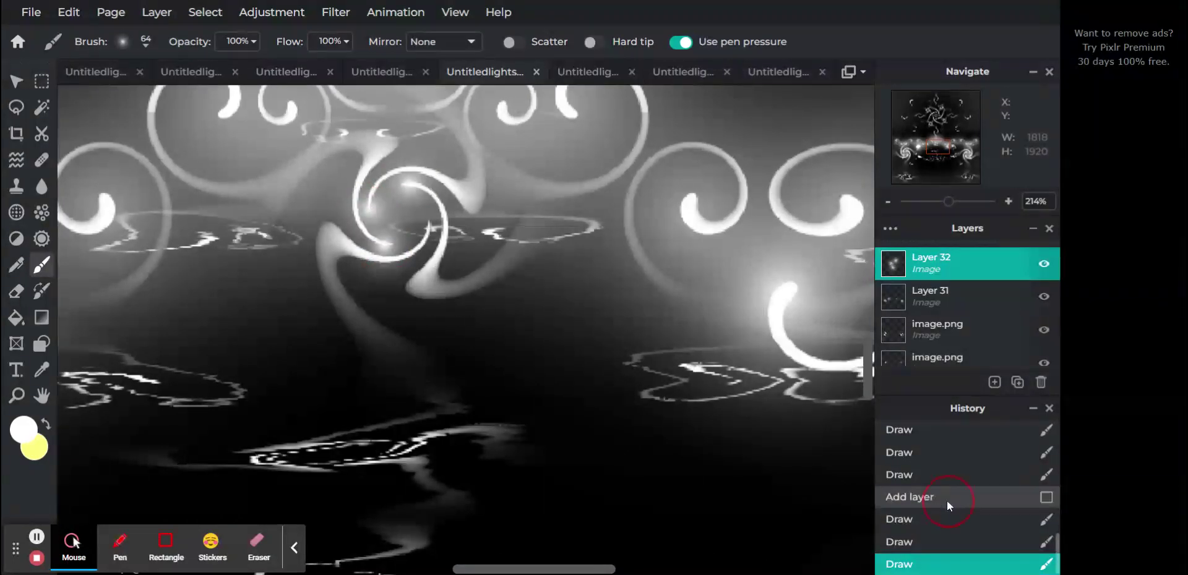
pyautogui.click(421, 243)
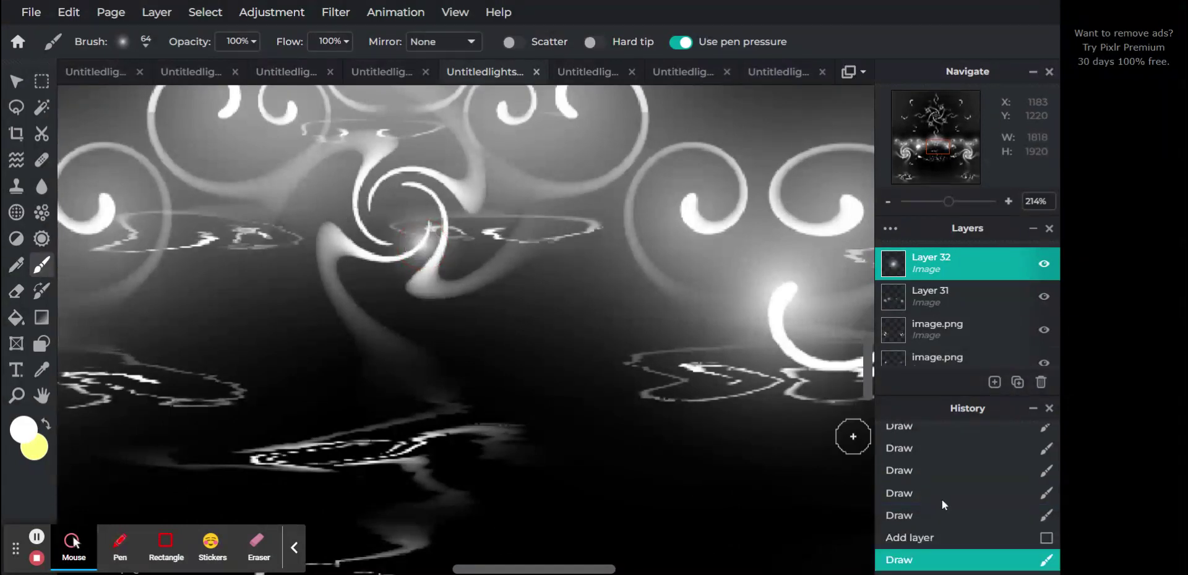
pyautogui.click(942, 539)
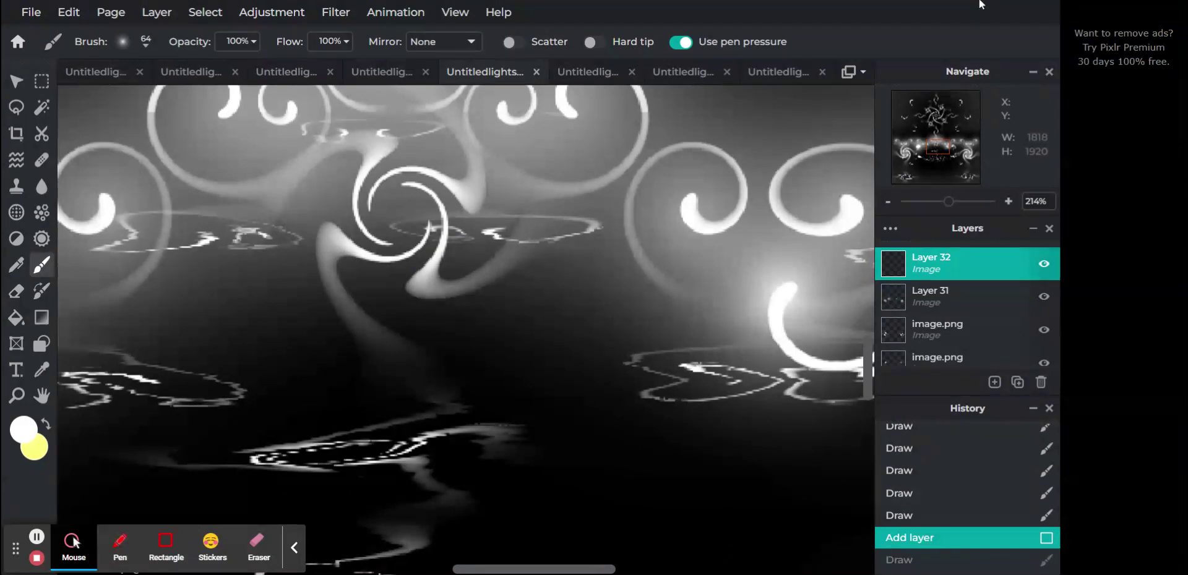